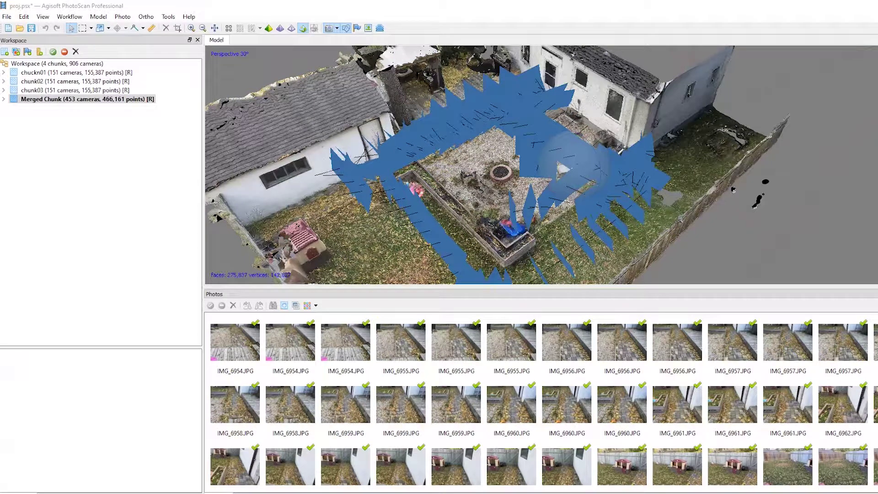
Export the merged chunk's model as Wavefront OBJ in local coordinates, with vertex normals and a JPEG texture
drag(584, 183, 567, 130)
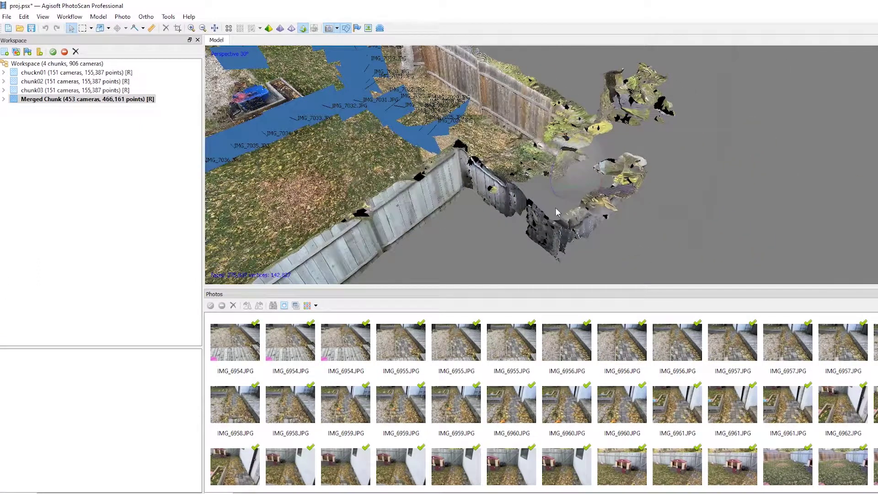
drag(508, 150, 592, 155)
right_click(592, 155)
drag(656, 113, 537, 116)
scroll(649, 133, up, 4)
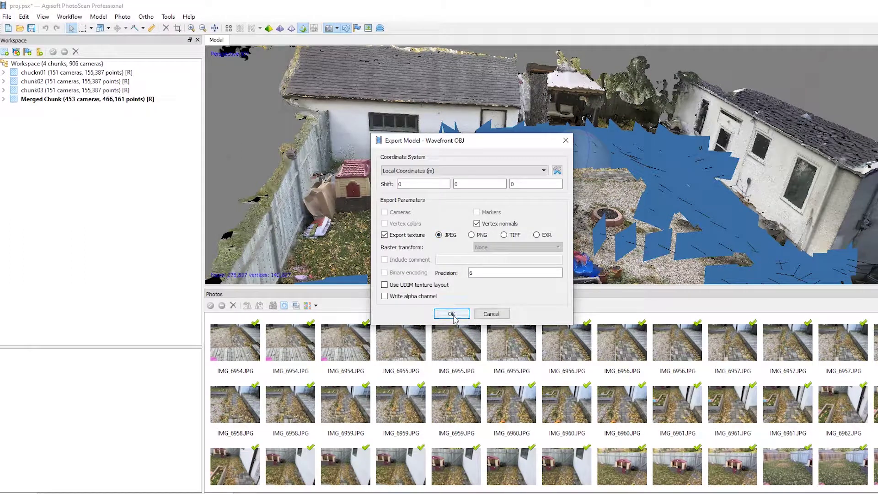
click(452, 313)
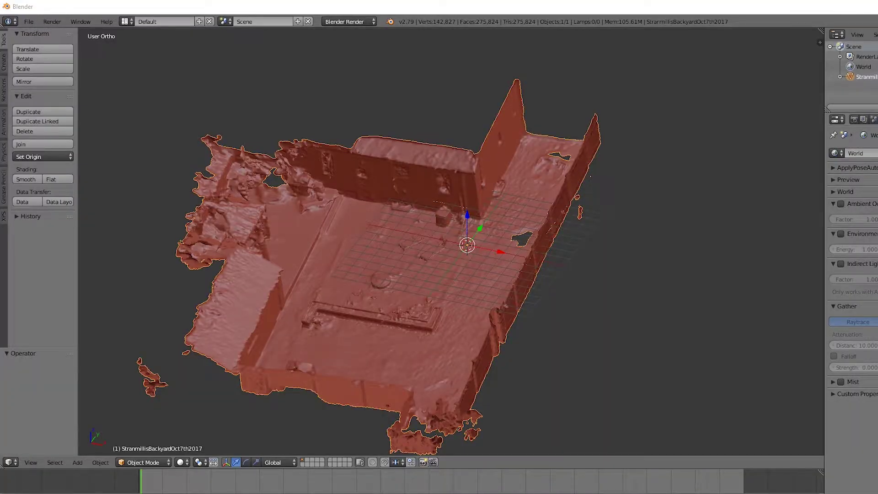
Switch to Blender and level the imported backyard scan in the right view, rotating it about 11.1° and 1.05° and moving it near the ground line
middle_drag(547, 352, 523, 323)
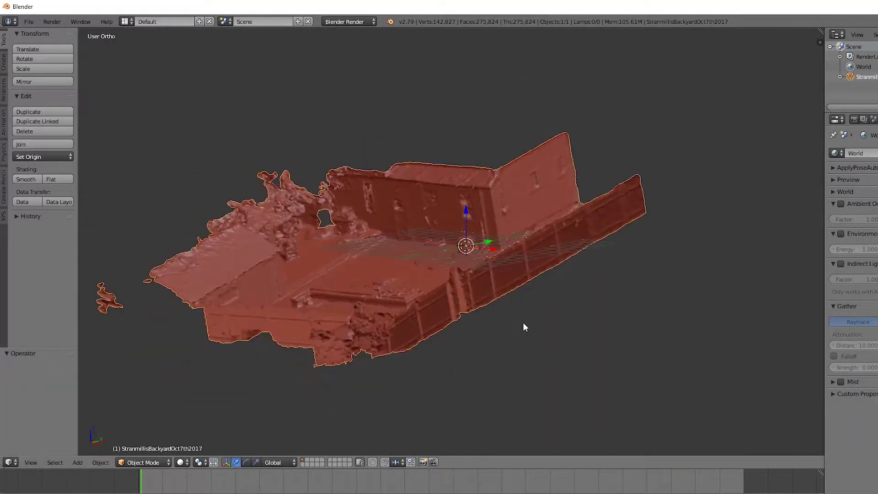
key(KP_3)
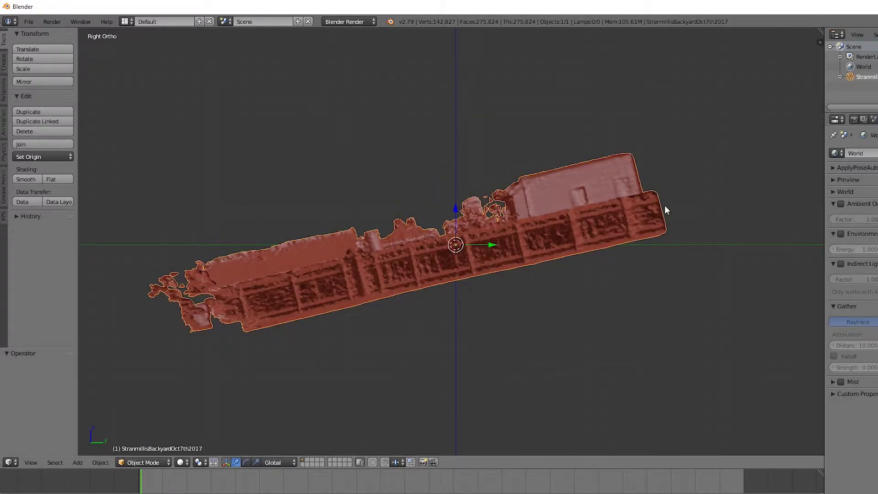
key(r)
click(687, 251)
key(g)
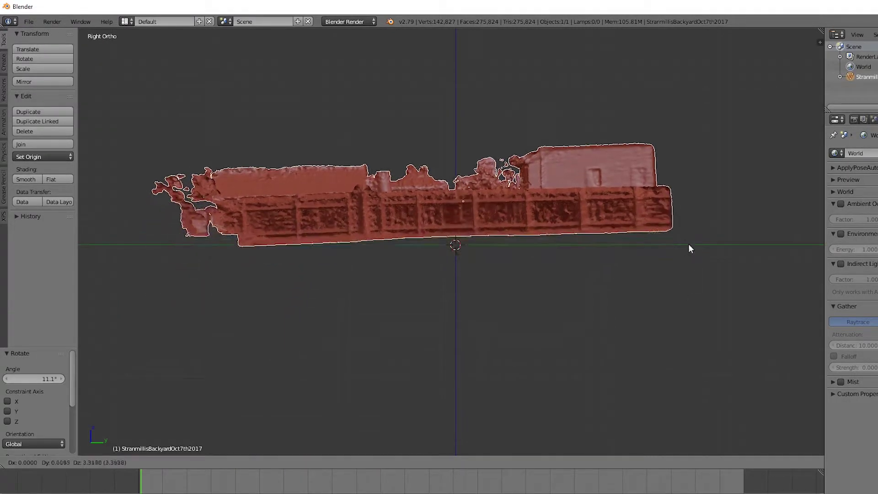
click(690, 249)
key(r)
click(720, 257)
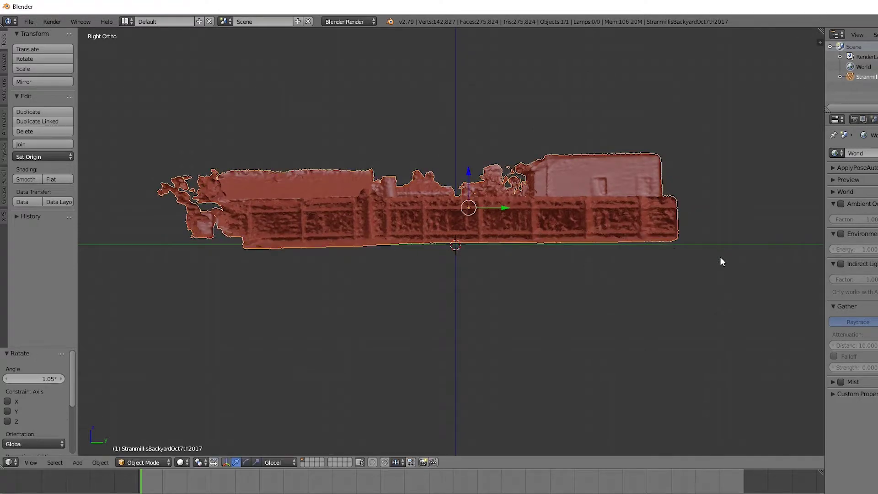
In the top view, rotate the scan about 3.73° and then -1.5°, moving it so its long fence lies along the Y axis
key(KP_7)
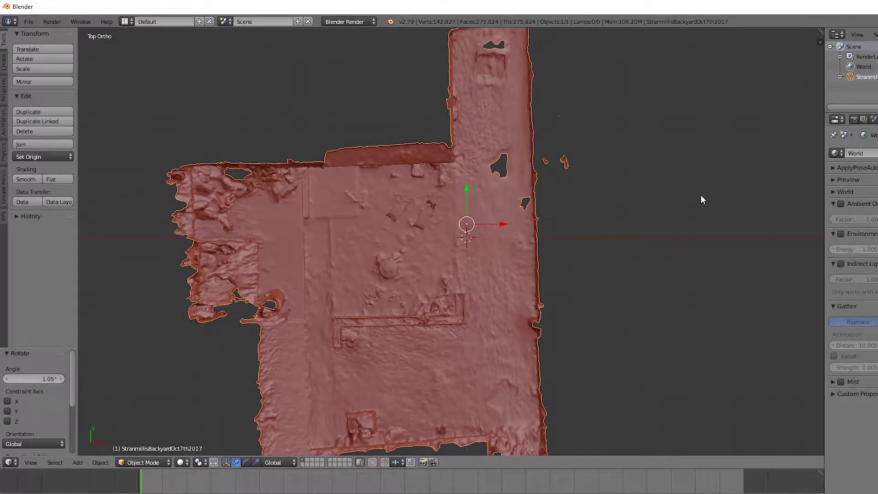
key(r)
click(726, 195)
key(g)
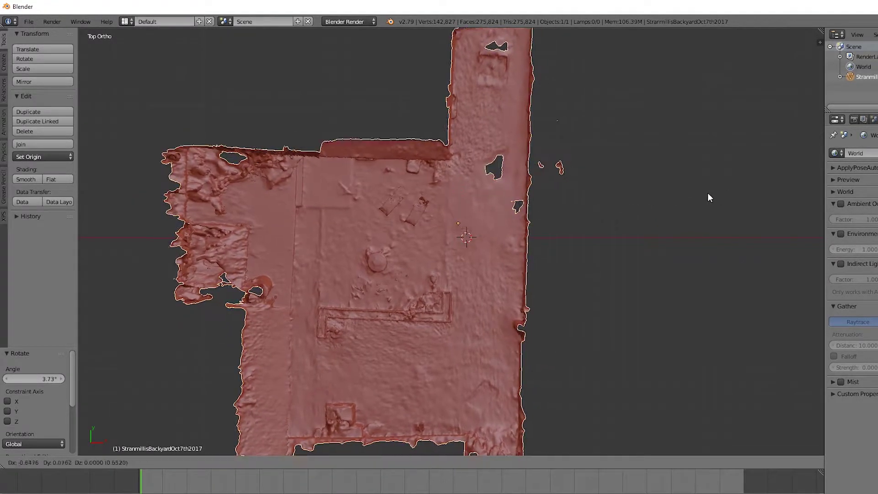
click(656, 192)
key(r)
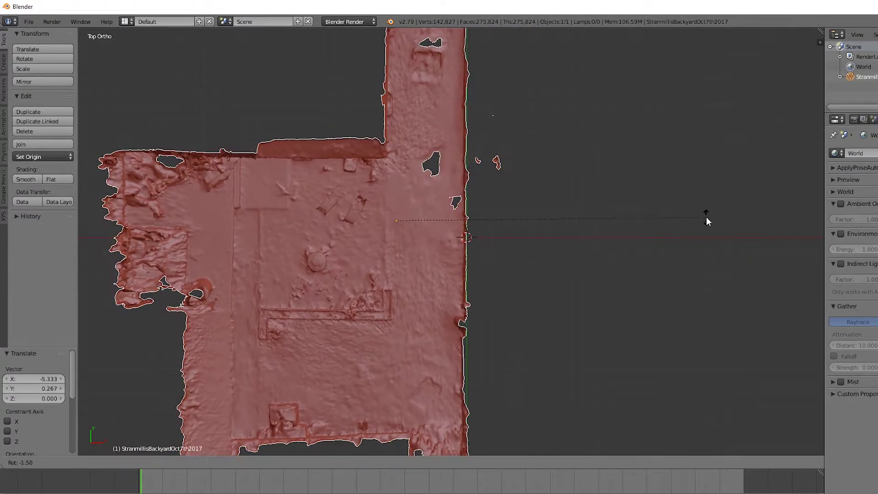
click(707, 220)
Add a cube and move it about -2.019 in X and 17.751 in Y, to the far end of the side passage
middle_drag(573, 246, 531, 249)
key(a)
key(shift+a)
mouse_move(531, 249)
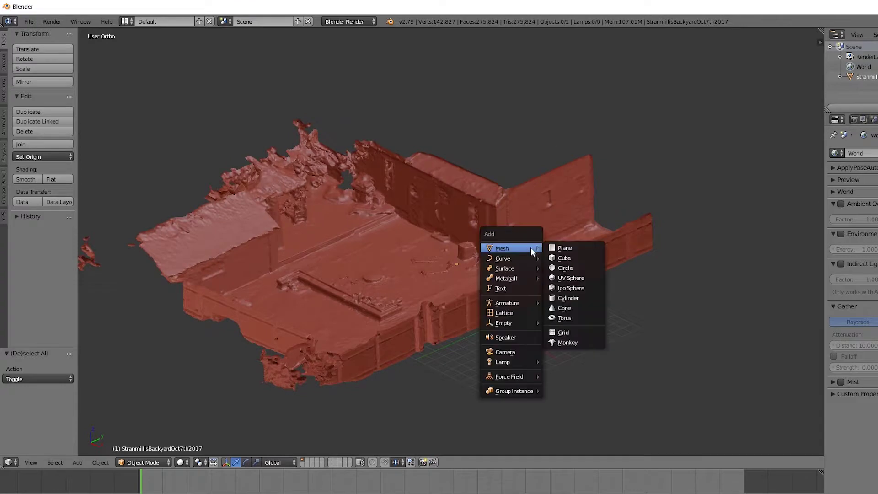
click(581, 259)
key(KP_7)
shift+middle_drag(581, 250, 559, 333)
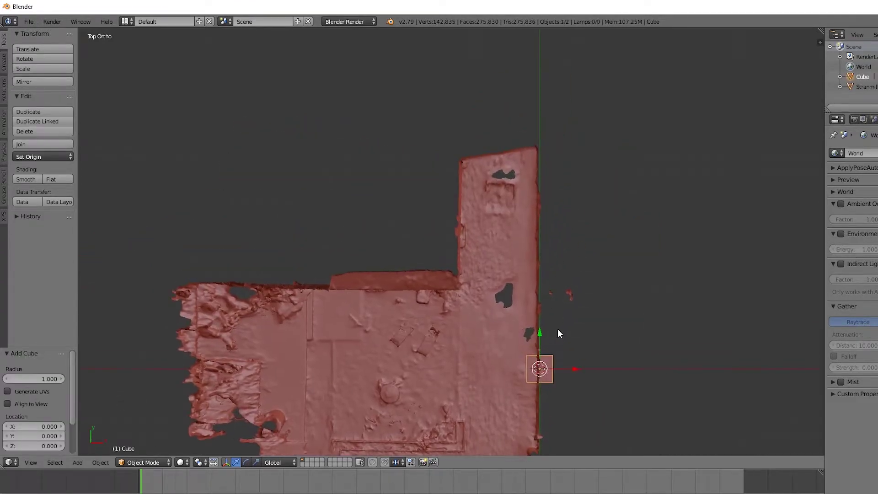
key(g)
click(531, 97)
Open the cube's mesh for editing in face select mode and select only its face toward the long fence
shift+middle_drag(531, 98, 502, 225)
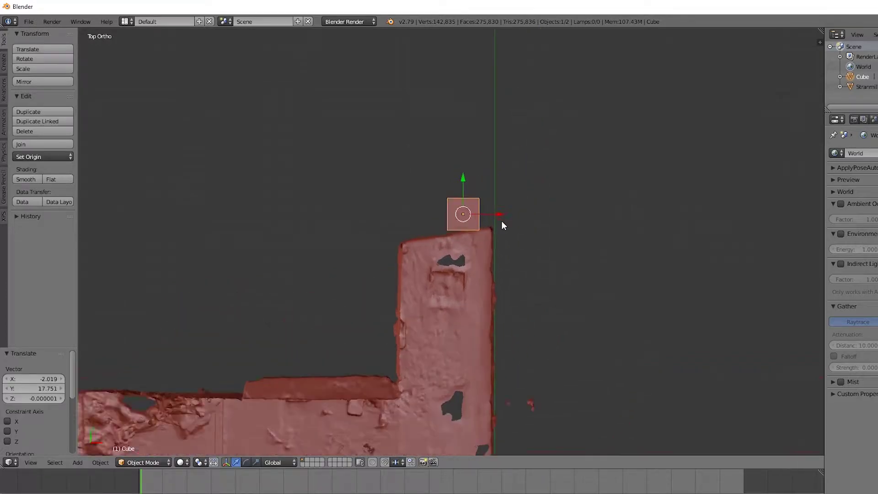
scroll(501, 224, up, 4)
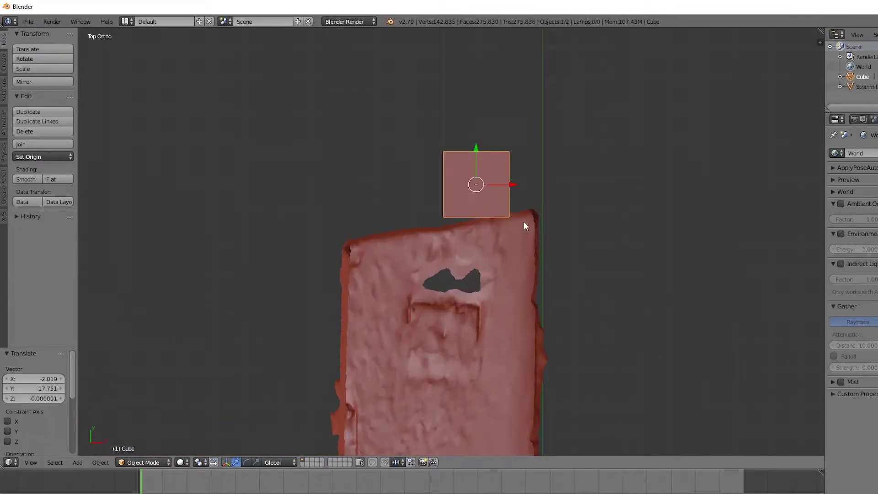
key(Tab)
click(304, 463)
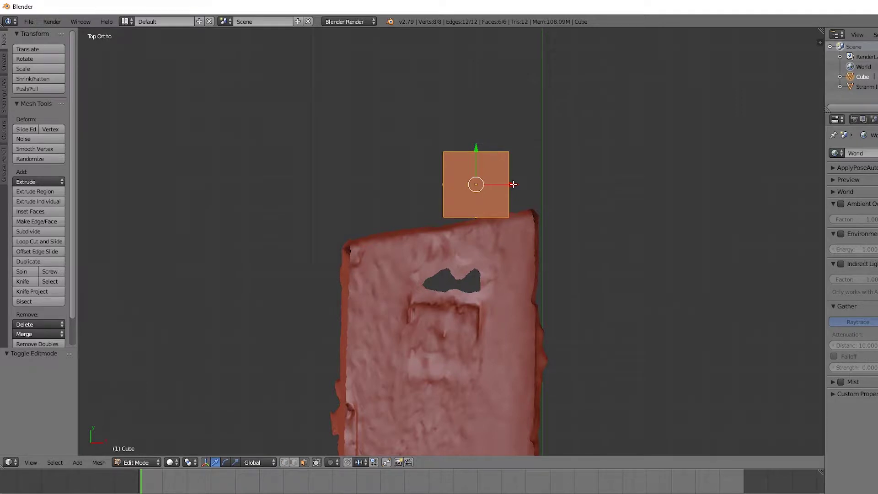
key(a)
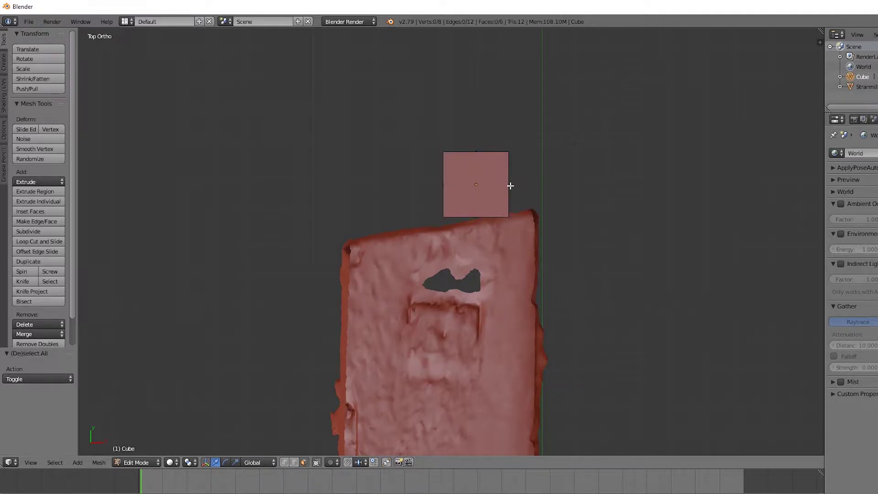
right_click(508, 185)
key(g)
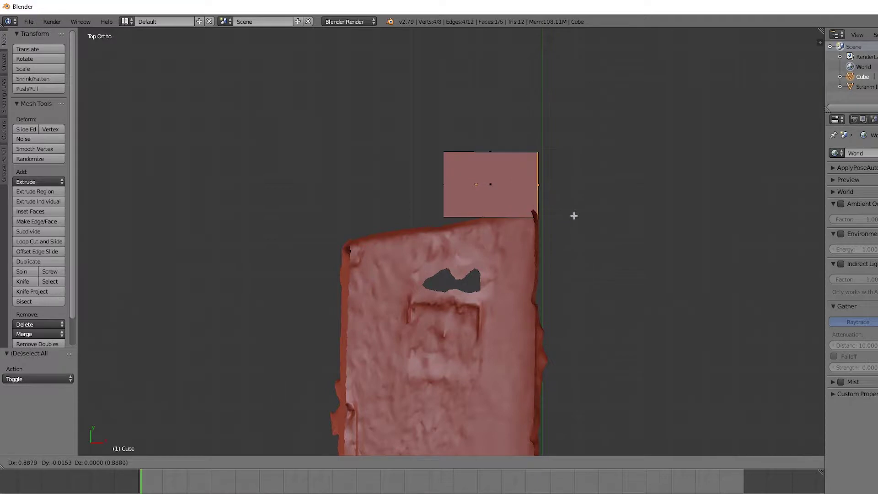
click(575, 212)
key(ctrl+z)
Stretch the cube along X to span the side passage, and pull its back face in about 1.7 along Y to form a thin wall
drag(543, 185, 572, 186)
right_click(455, 182)
drag(482, 184, 387, 188)
right_click(448, 144)
drag(444, 130, 449, 178)
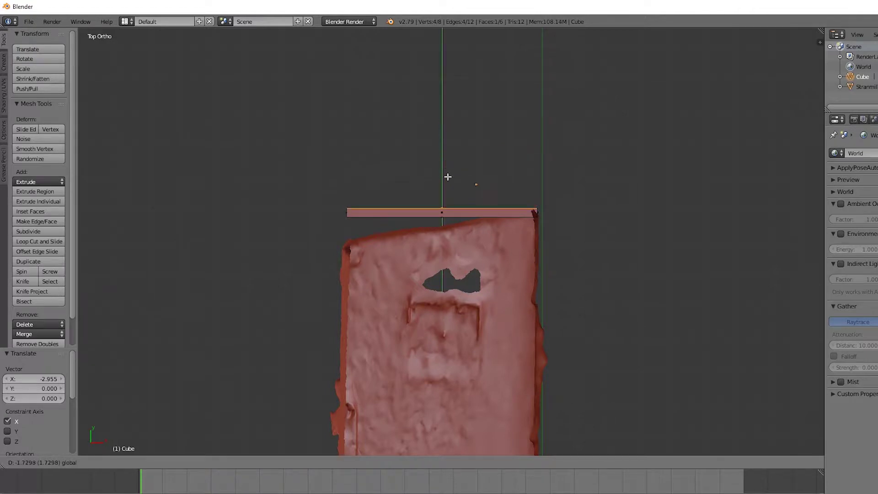
Raise the thin wall's top face 2.53 along Z to just above the neighbouring fence
middle_drag(532, 228, 458, 192)
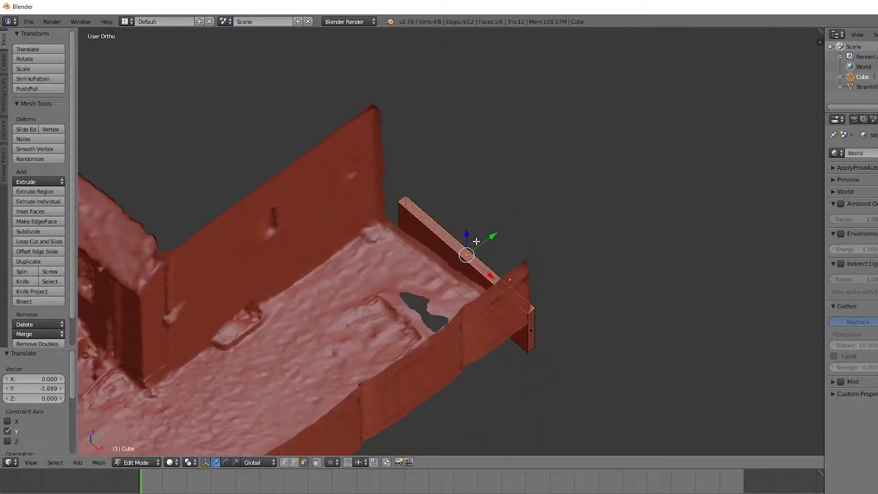
scroll(441, 198, up, 3)
drag(477, 256, 478, 179)
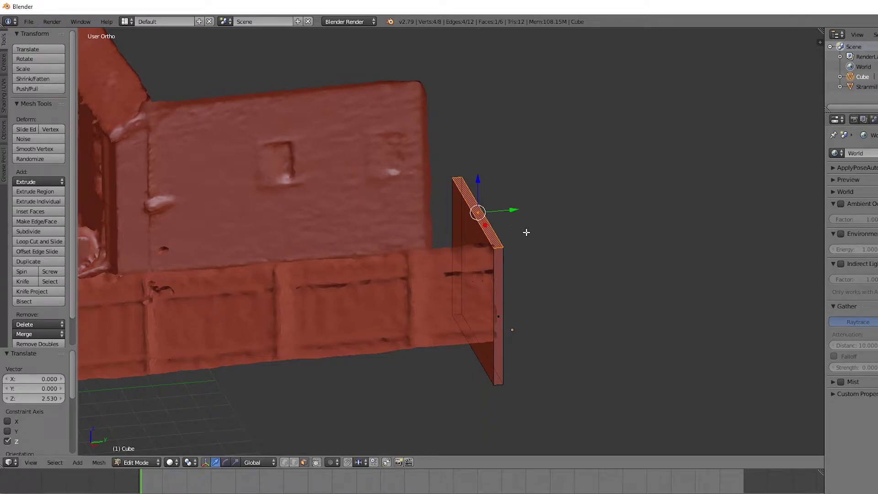
mouse_move(560, 247)
middle_down()
mouse_move(549, 196)
mouse_move(546, 239)
middle_up()
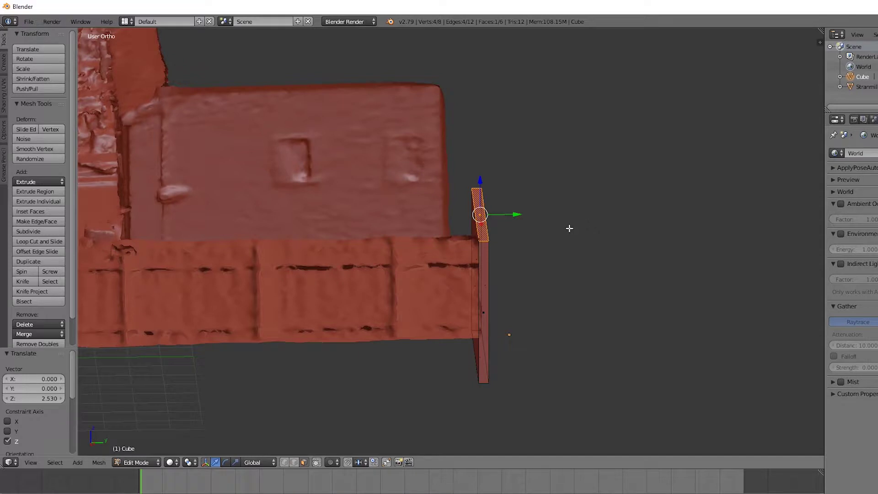
middle_drag(570, 228, 428, 273)
Bring the thin wall's bottom face up to the fence's base, then leave mesh editing and deselect everything
key(KP_7)
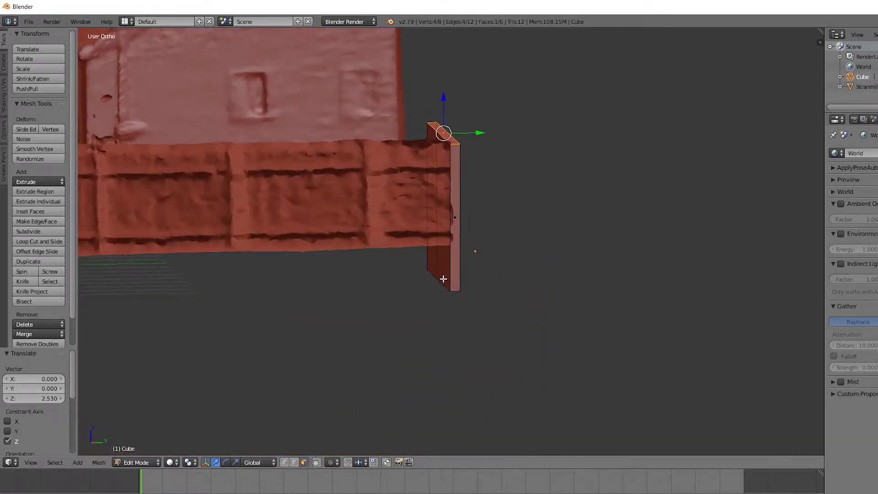
right_click(444, 279)
drag(445, 261, 454, 214)
middle_drag(455, 210, 469, 300)
key(Tab)
key(a)
Add a second cube and move it about -10.78 in X and 11.009 in Y, into the empty area behind the house walls
scroll(476, 257, down, 4)
scroll(469, 300, up, 1)
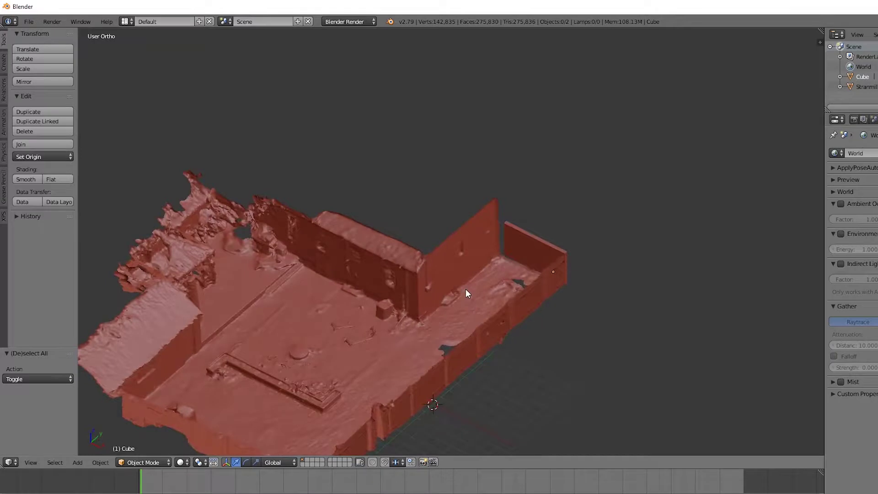
key(shift+a)
mouse_move(467, 288)
click(499, 297)
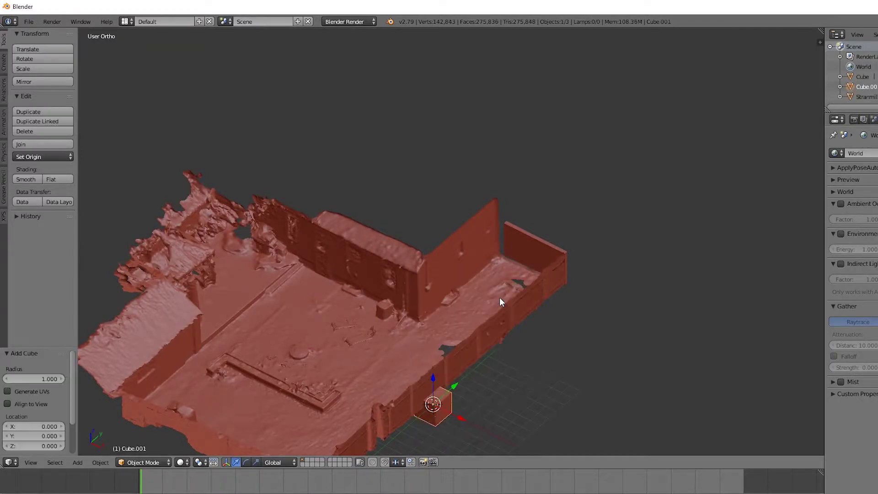
key(KP_7)
key(g)
click(358, 156)
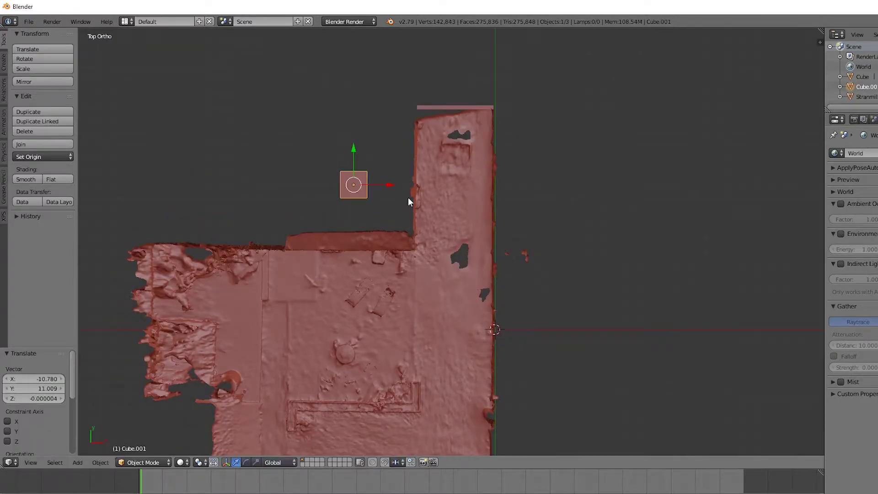
Move the second cube's side and front faces so the block lines up with the scanned house walls along X and Y
shift+middle_drag(408, 201, 531, 280)
key(Tab)
right_click(498, 268)
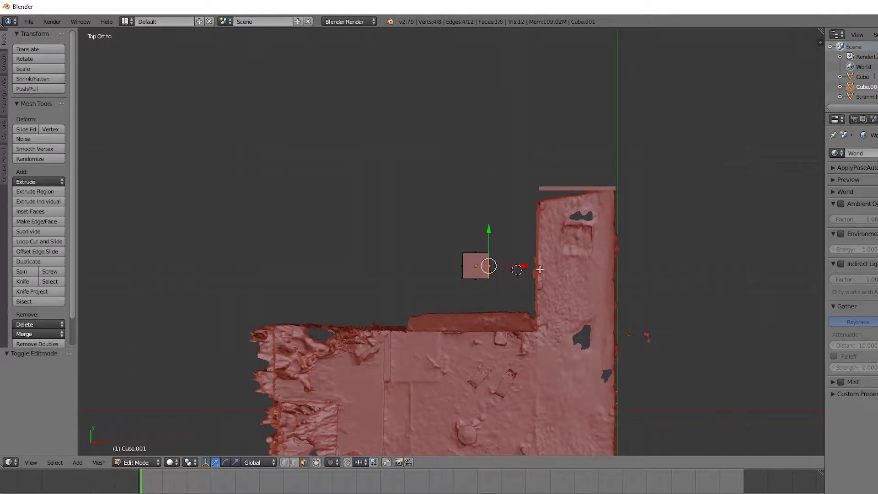
drag(516, 268, 564, 269)
right_click(505, 280)
drag(500, 243, 344, 293)
right_click(464, 289)
Extend the house block's back face 11.85 along Y, plus a further 0.202
right_click(427, 252)
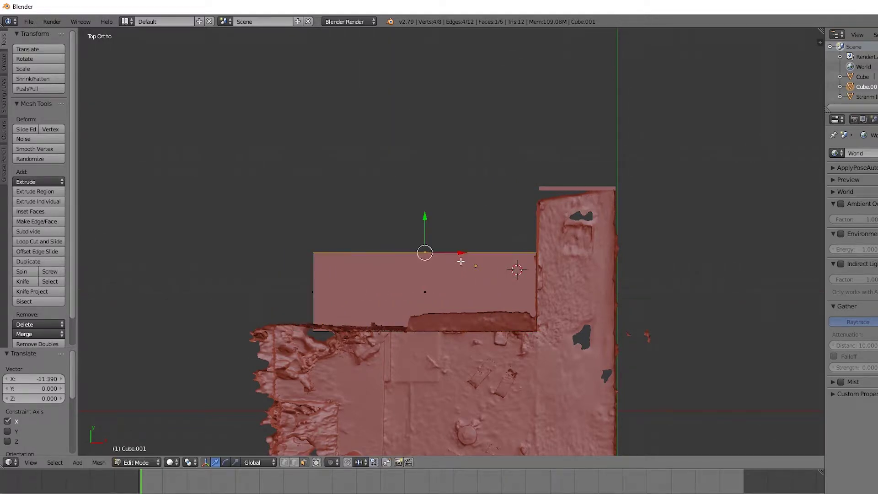
shift+middle_drag(612, 243, 486, 288)
drag(413, 214, 569, 239)
middle_drag(570, 238, 512, 215)
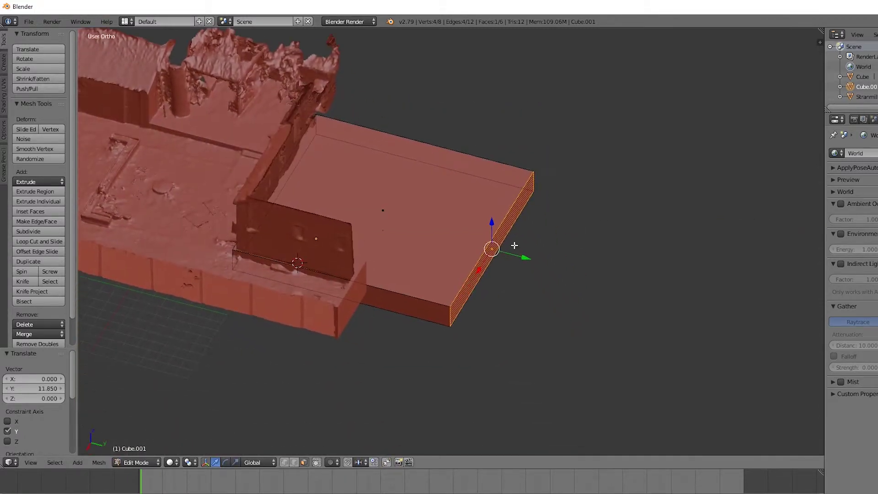
drag(516, 256, 521, 257)
Raise the house block's top face along Z to about the height of the scanned house walls
right_click(401, 209)
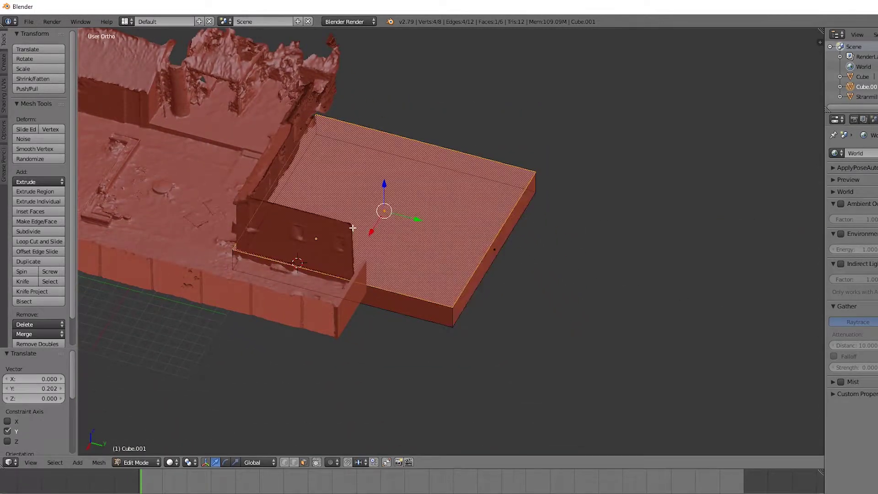
shift+middle_drag(322, 232, 543, 232)
shift+middle_drag(472, 237, 455, 256)
scroll(452, 257, up, 2)
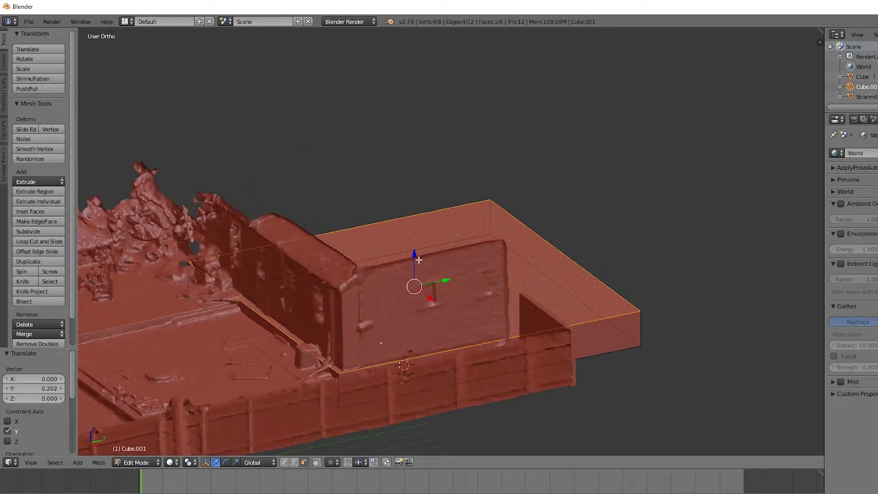
drag(419, 260, 432, 178)
Shift the house block's front face 0.436 along Y and its bottom face -0.228 along X
shift+middle_drag(365, 268, 451, 251)
right_click(344, 279)
drag(382, 274, 390, 273)
right_click(483, 315)
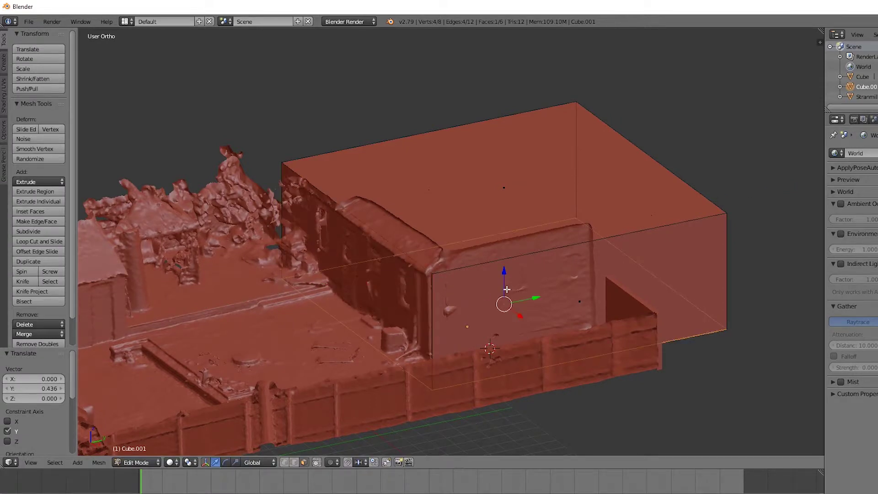
drag(516, 314, 515, 313)
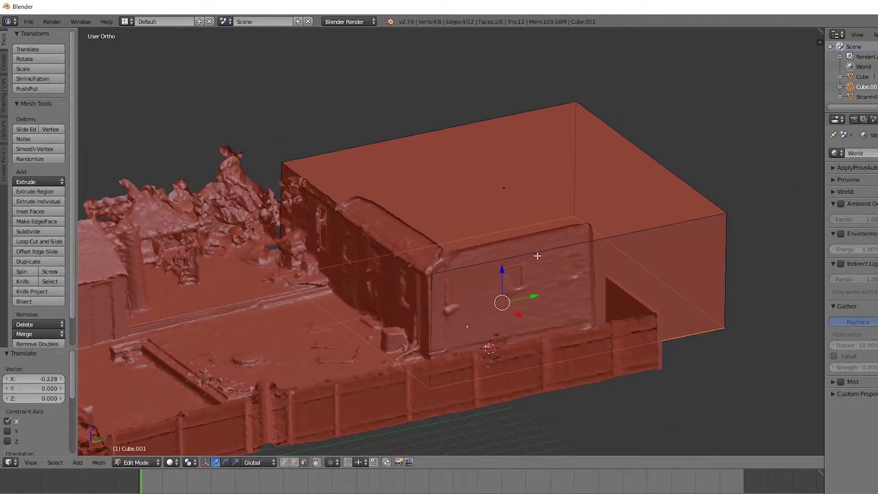
Add a single centred loop cut across the house block and raise its top edge along Z into a gable roof ridge
shift+middle_drag(599, 214, 349, 374)
key(ctrl+r)
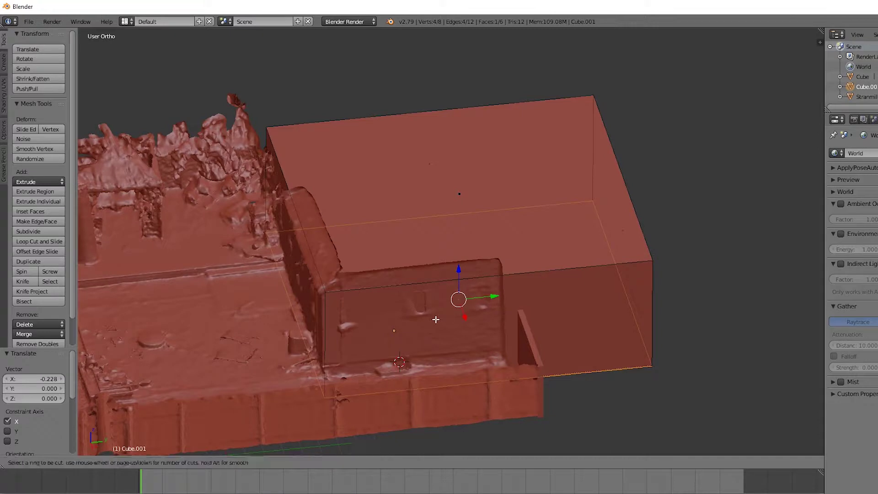
click(468, 192)
click(468, 193)
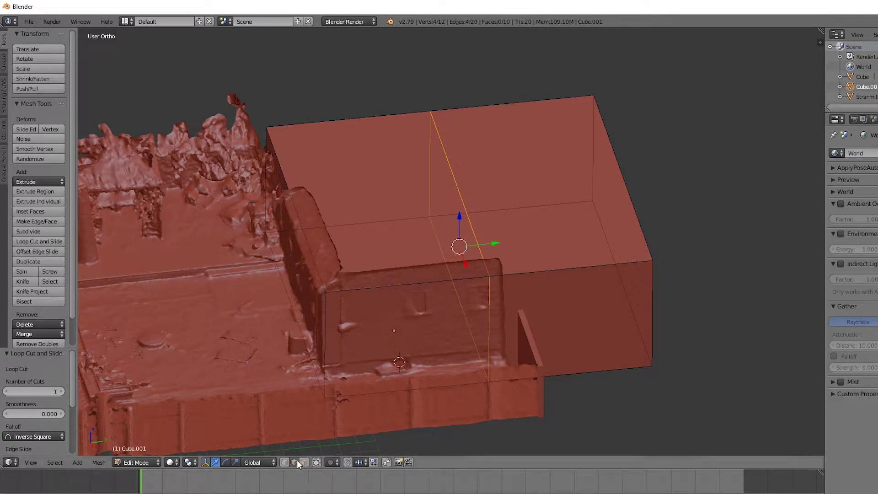
right_click(470, 221)
drag(461, 165, 477, 106)
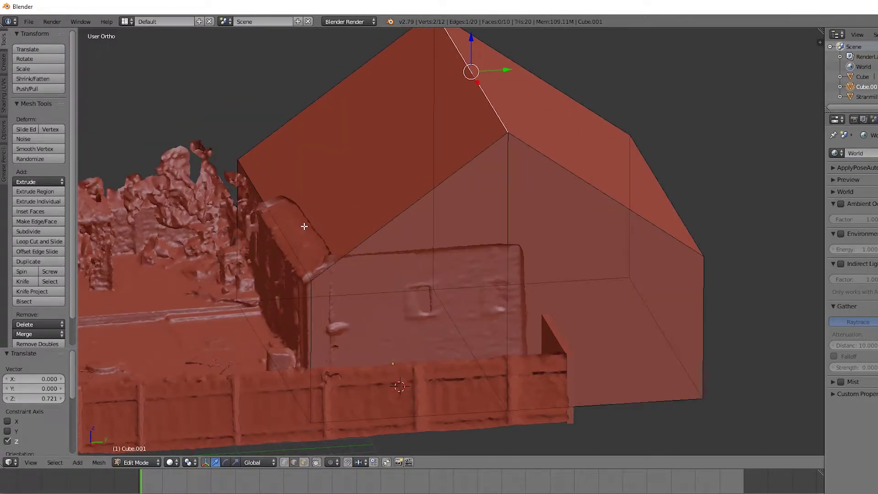
Add a plane beside the house in top view, scale it by 3.623 and enlarge it further to reach the side fence
key(Tab)
key(a)
middle_drag(312, 239, 354, 246)
key(KP_7)
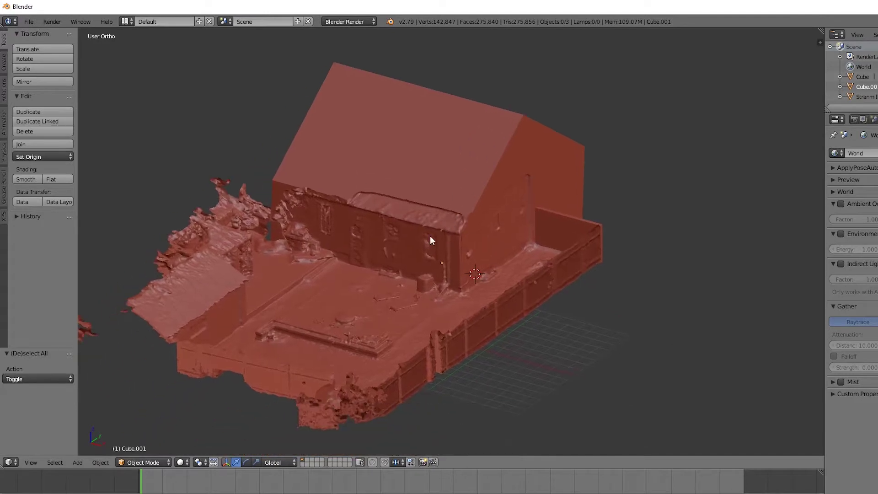
key(shift+a)
mouse_move(460, 230)
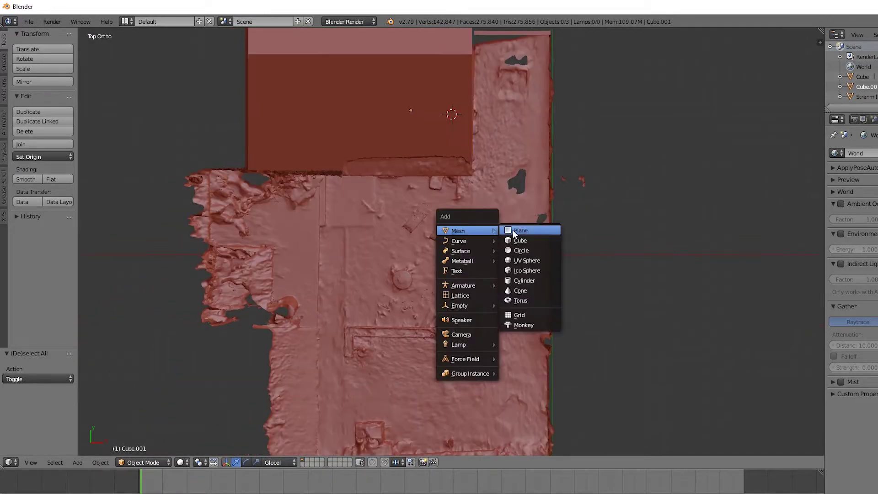
click(521, 230)
key(s)
click(543, 277)
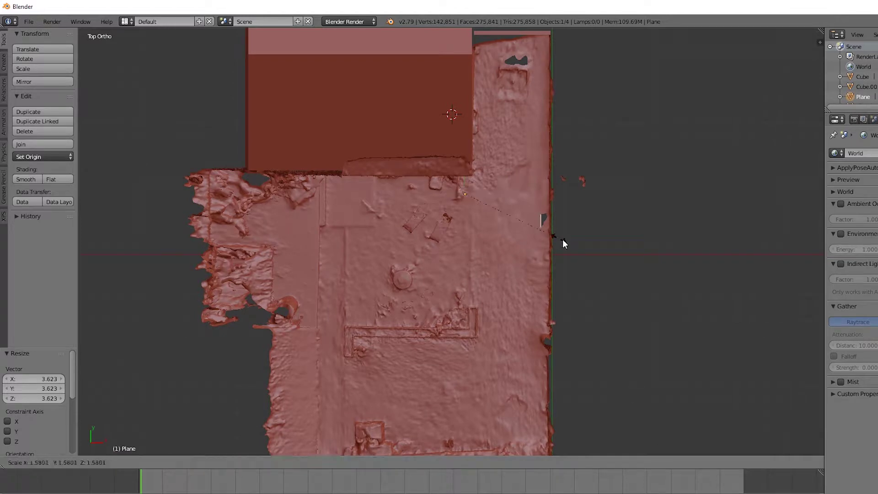
key(s)
click(565, 248)
Extend the plane's back edge along Y to the back wall and adjust the plane's height along Z to the scanned ground
key(Tab)
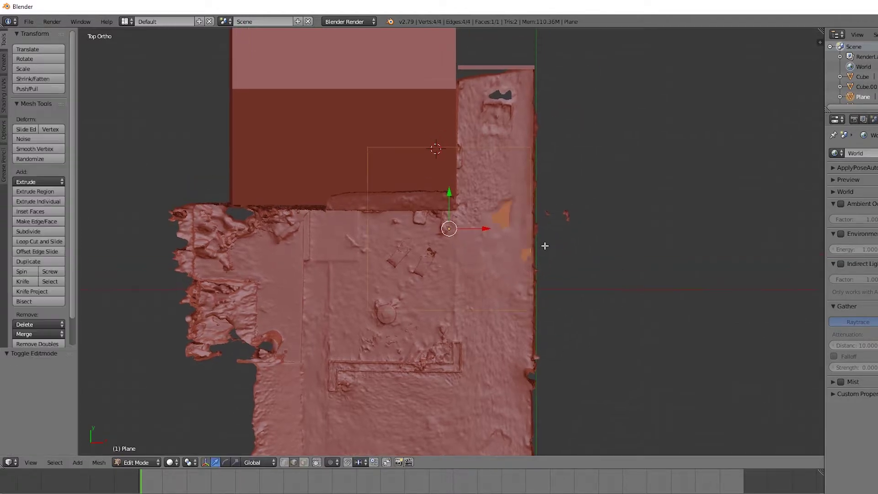
right_click(476, 148)
drag(450, 122, 457, 45)
shift+middle_drag(477, 263, 471, 149)
middle_drag(470, 225, 333, 174)
key(Tab)
middle_drag(538, 182, 489, 225)
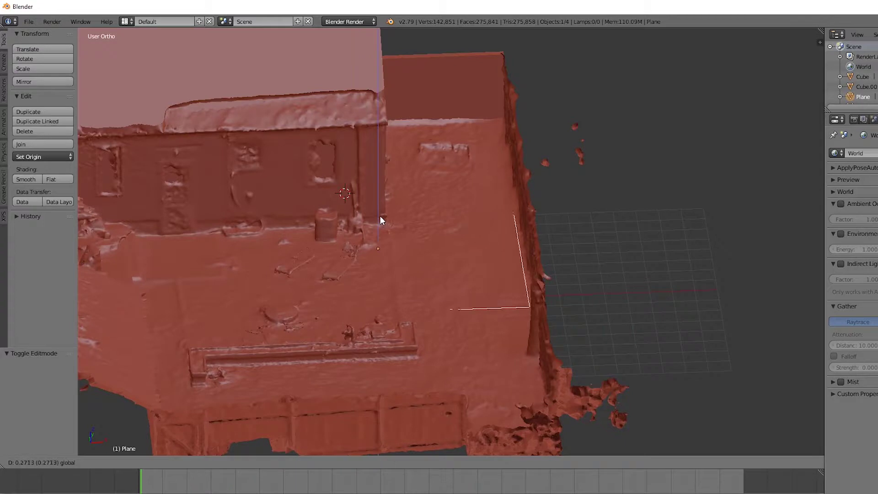
key(a)
Add a cube to the scene in top view for the shed
middle_drag(377, 218, 452, 175)
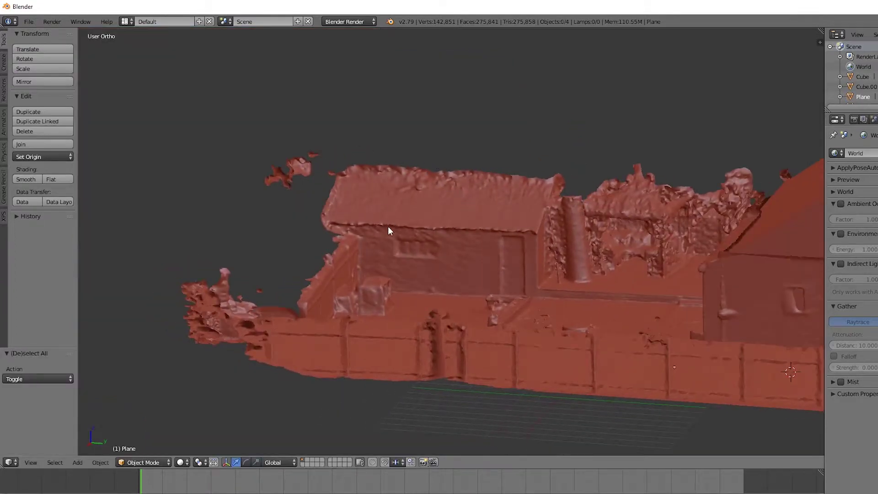
middle_drag(388, 229, 470, 252)
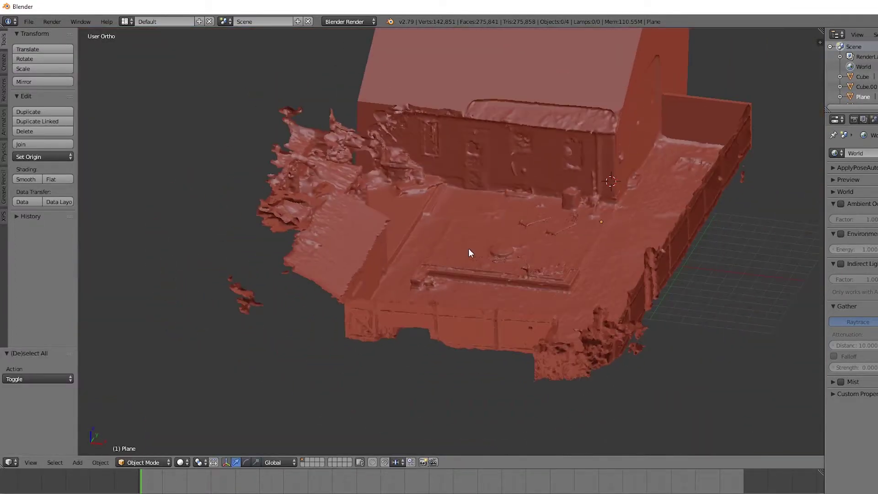
right_click(608, 66)
key(a)
key(KP_7)
key(shift+a)
mouse_move(442, 228)
click(474, 236)
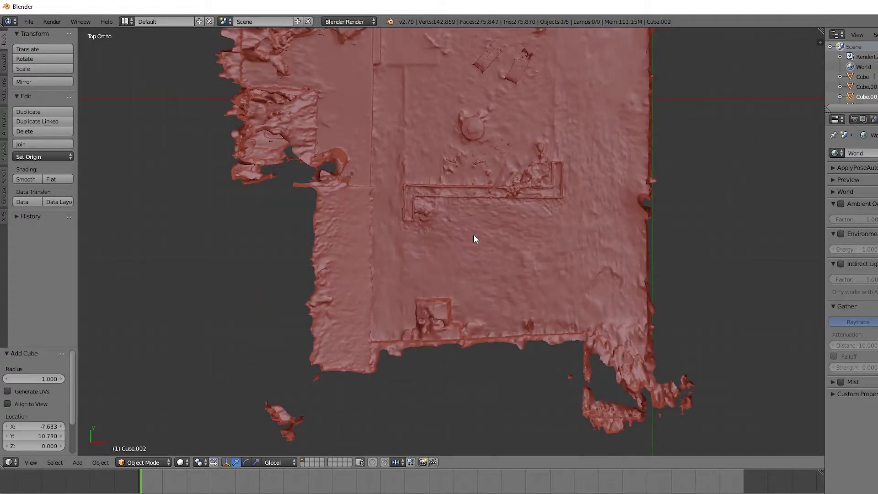
Move the new cube to just outside the yard, next to the outer edge of the scanned shed roof
scroll(473, 234, down, 2)
key(g)
click(334, 373)
key(g)
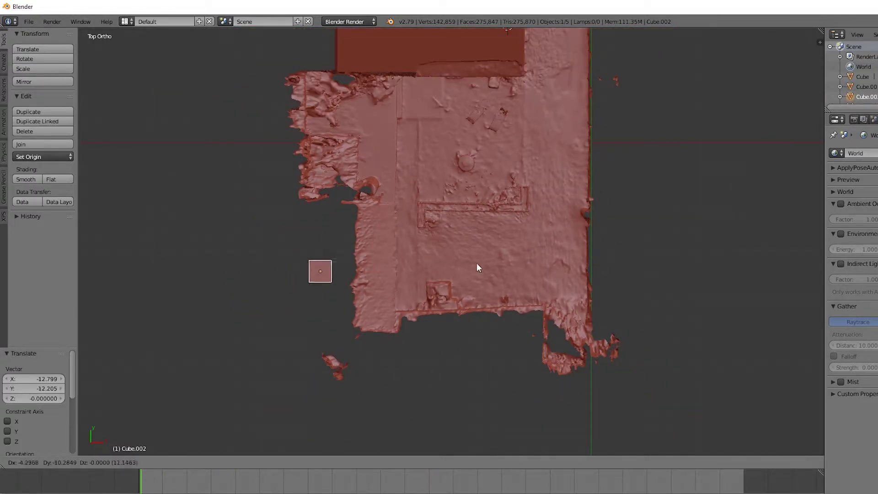
click(488, 249)
shift+middle_drag(429, 238, 498, 229)
key(Tab)
right_click(413, 247)
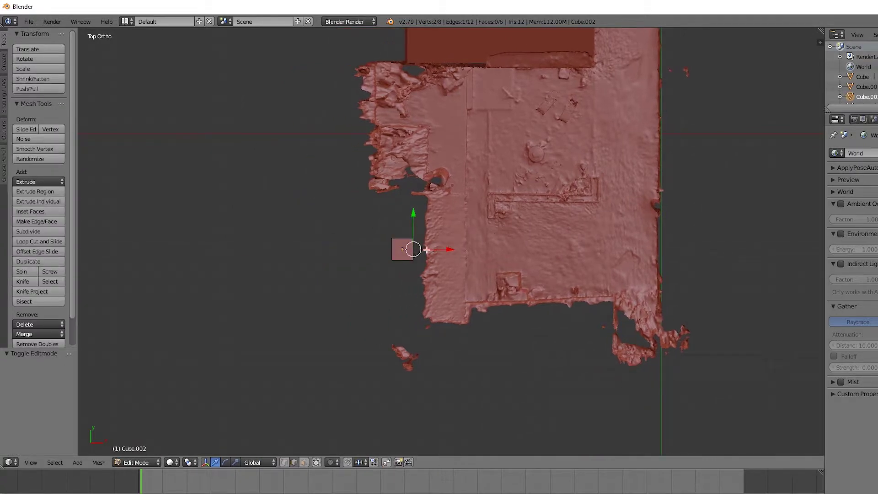
key(e)
key(x)
right_click(478, 251)
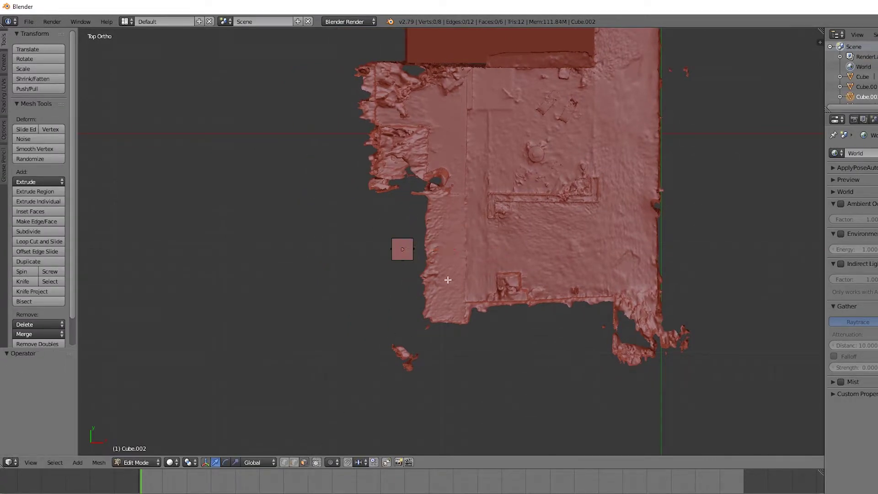
Stretch the cube over the scanned shed by moving its yard-side face 4.708 along X and its back face 3.977 along Y
right_click(414, 248)
key(e)
key(x)
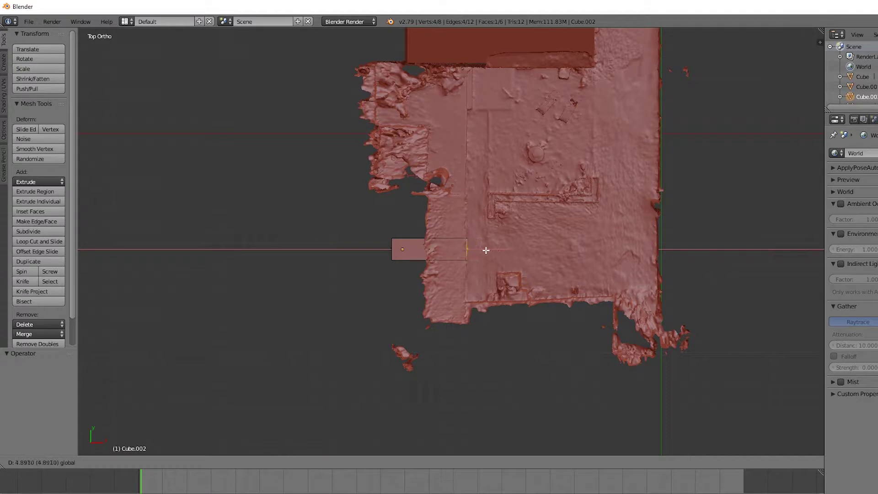
click(483, 250)
right_click(429, 238)
key(e)
key(y)
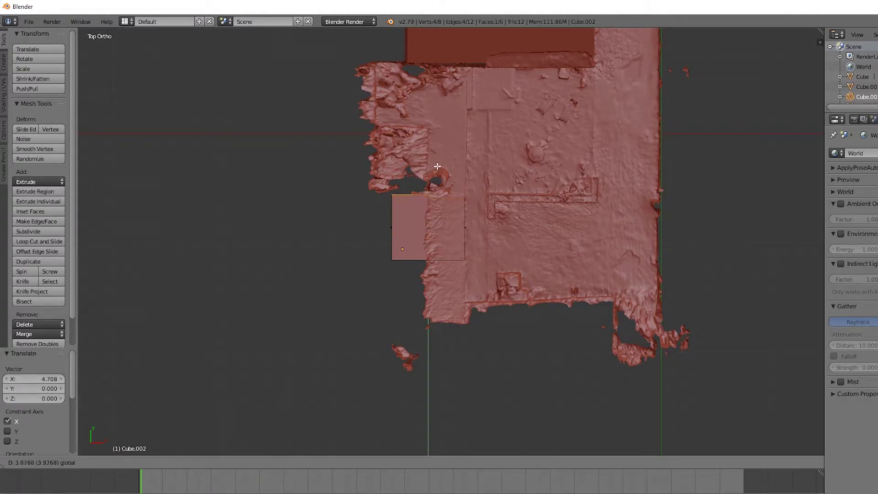
click(427, 192)
Move the shed block's front face along Y to the scanned shed's front end and raise its top face 2.561 along Z
right_click(427, 257)
key(g)
key(y)
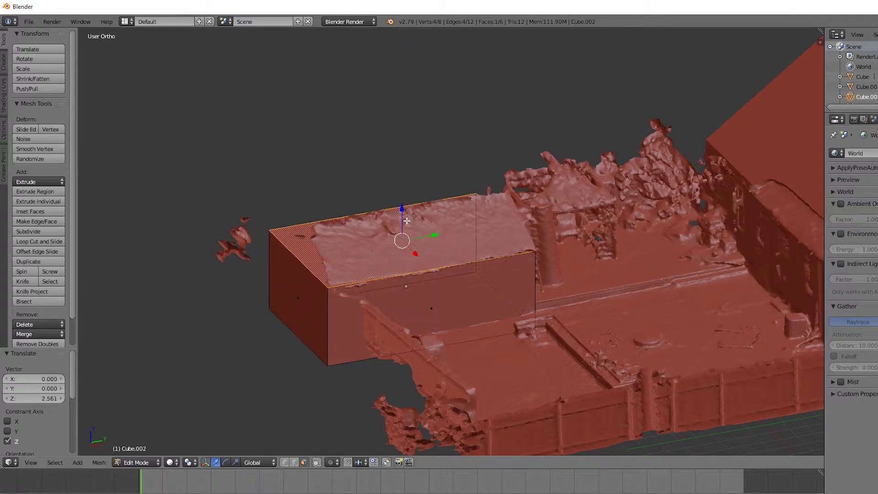
click(407, 221)
Add a single centred lengthwise loop cut to the shed block and raise its top edge along Z into a gable ridge
key(ctrl+r)
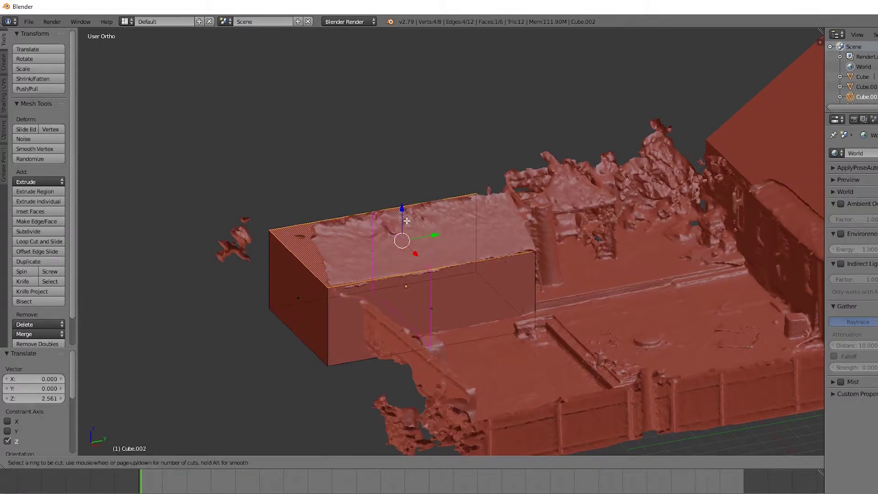
click(313, 264)
right_click(314, 264)
middle_drag(389, 255, 434, 249)
key(g)
key(z)
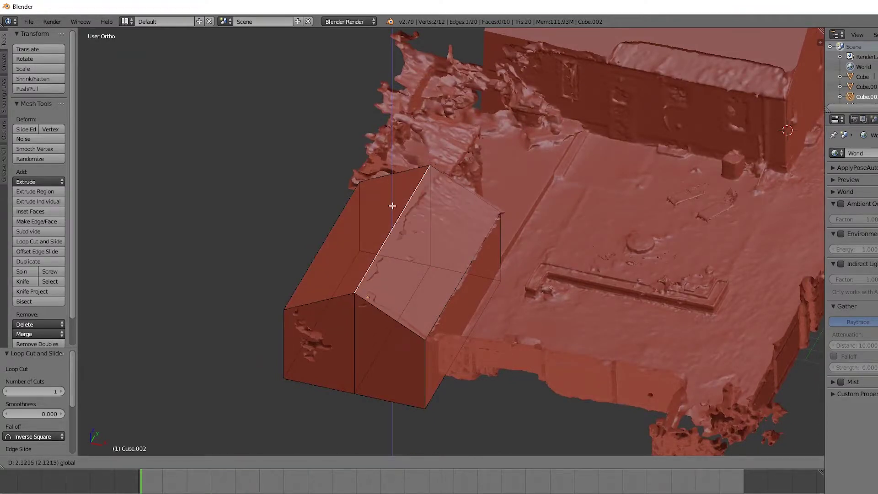
click(395, 202)
mouse_move(513, 231)
middle_down()
mouse_move(490, 228)
mouse_move(497, 237)
middle_up()
Shift the shed block's yard-side wall slightly inward along X, behind the scanned shed wall
key(Tab)
key(Tab)
middle_drag(330, 409, 362, 423)
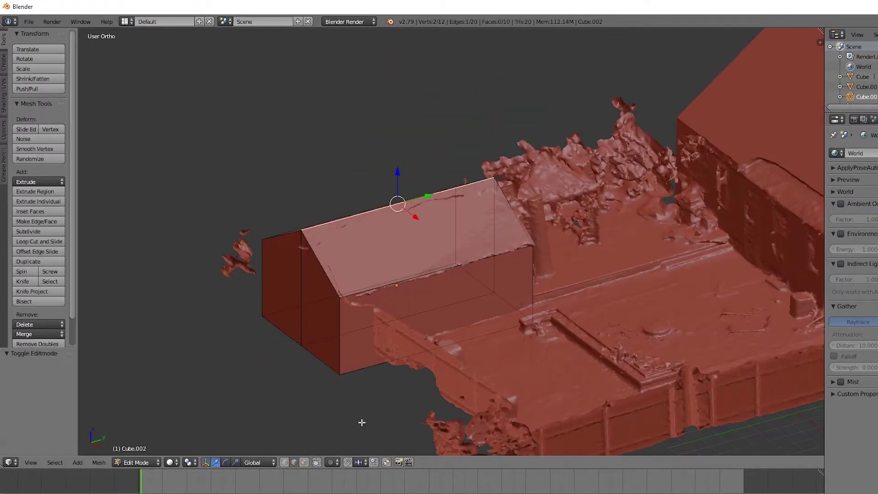
right_click(430, 352)
key(g)
key(x)
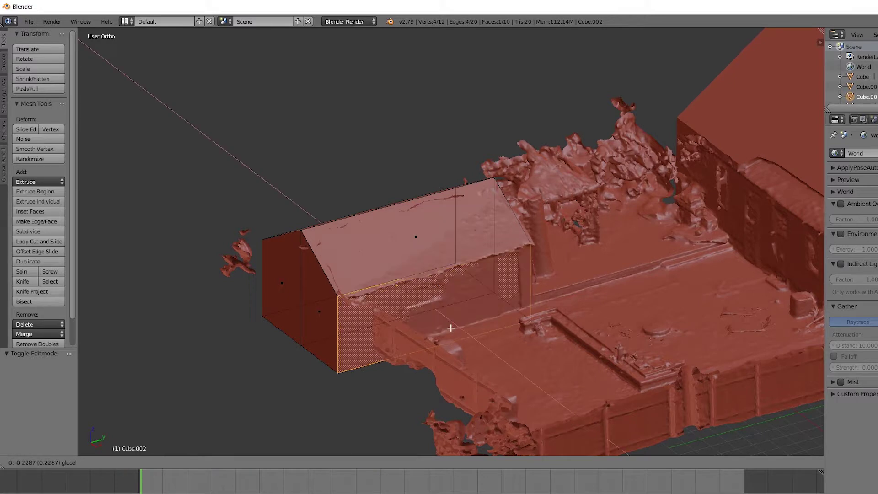
click(448, 329)
middle_drag(449, 328, 510, 312)
right_click(530, 299)
scroll(542, 302, up, 1)
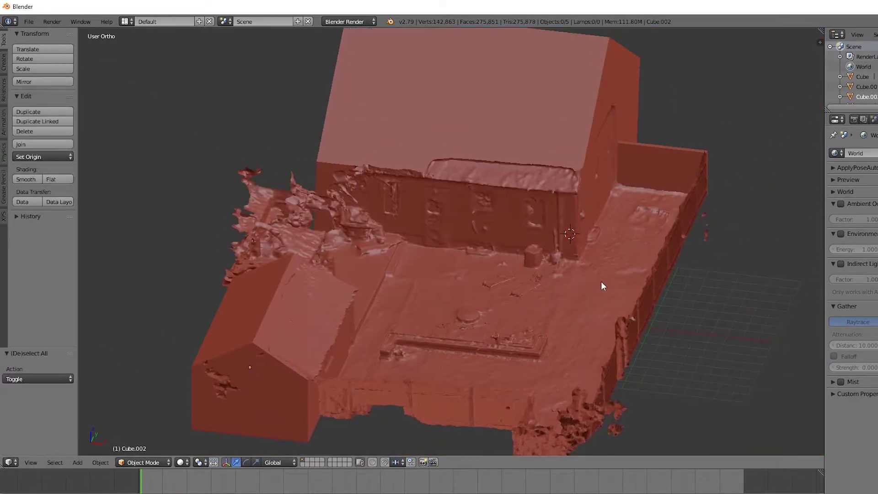
Hide the scanned backyard mesh, leaving the added house, shed, wall and ground pieces showing
mouse_move(589, 237)
middle_down()
mouse_move(526, 219)
mouse_move(606, 241)
middle_up()
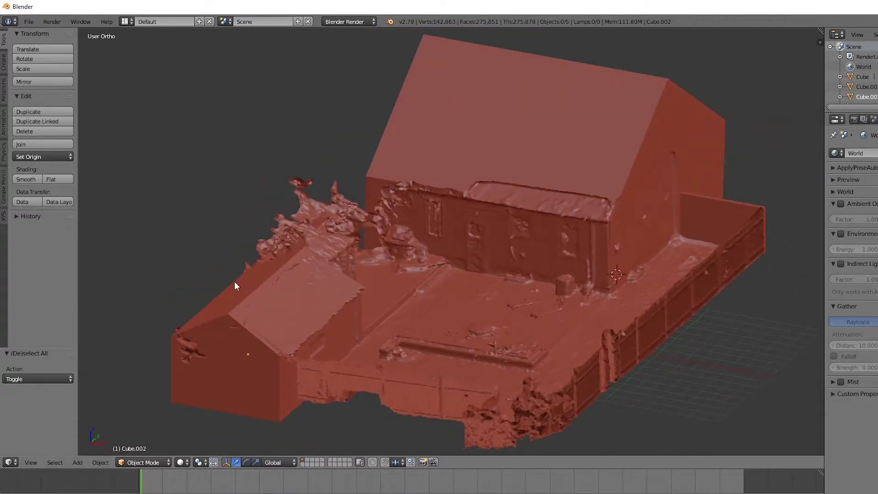
right_click(247, 286)
shift+right_click(557, 121)
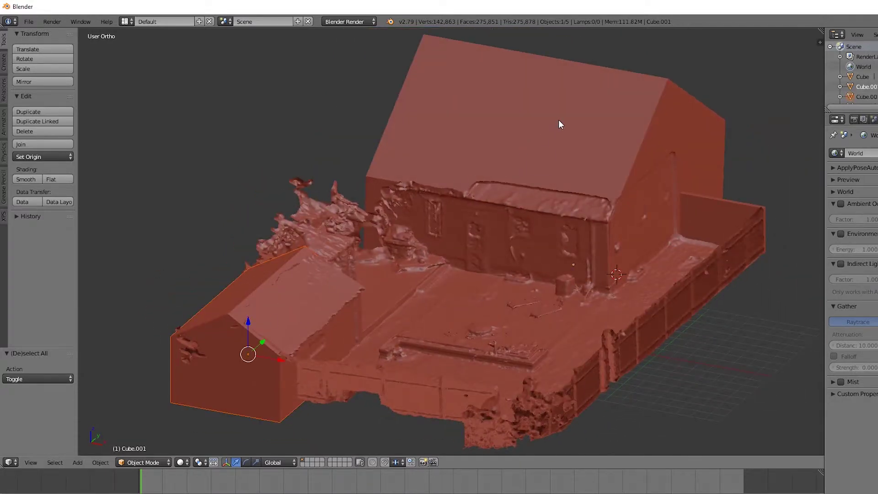
scroll(852, 73, down, 1)
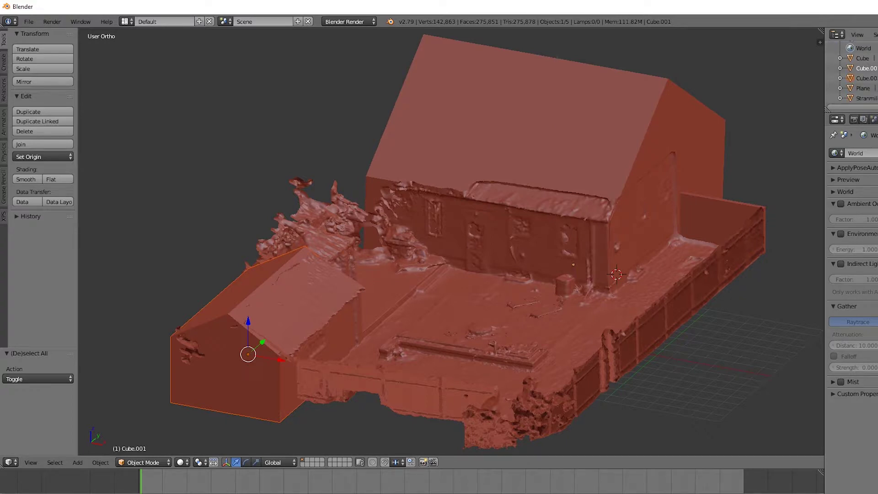
click(847, 99)
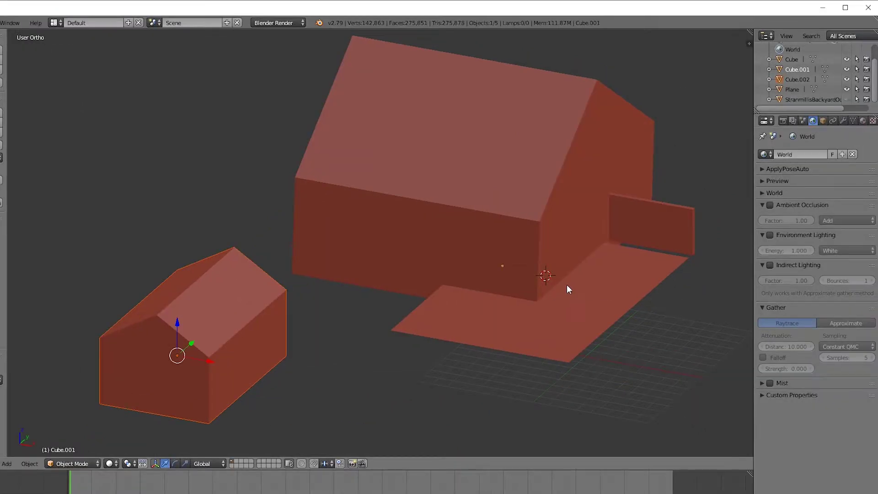
Join the ground plane, house block, back wall and shed block into a single object
right_click(563, 300)
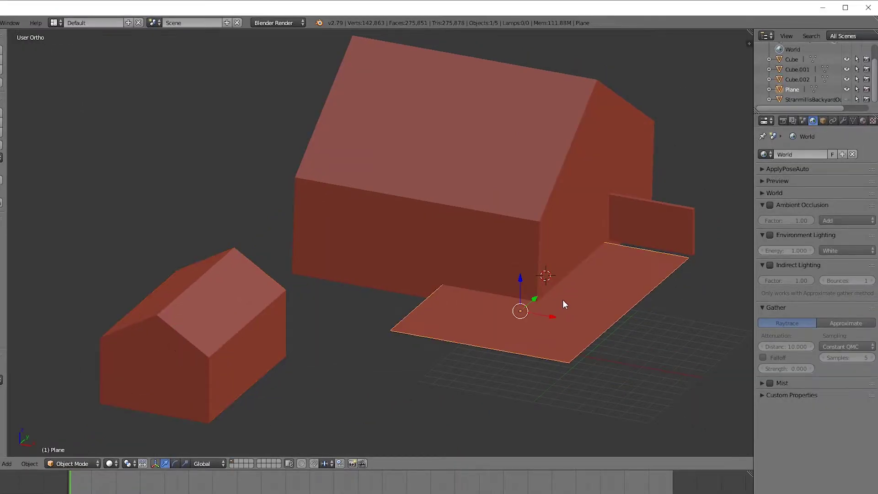
shift+right_click(540, 186)
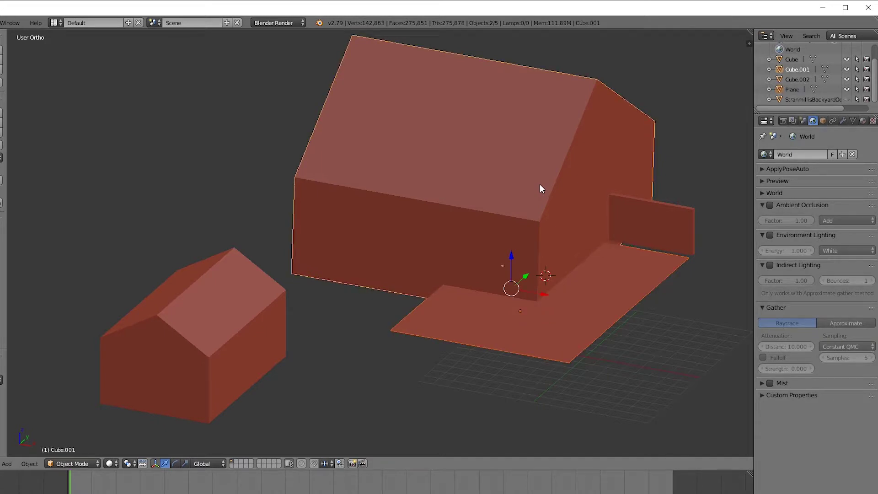
key(ctrl+j)
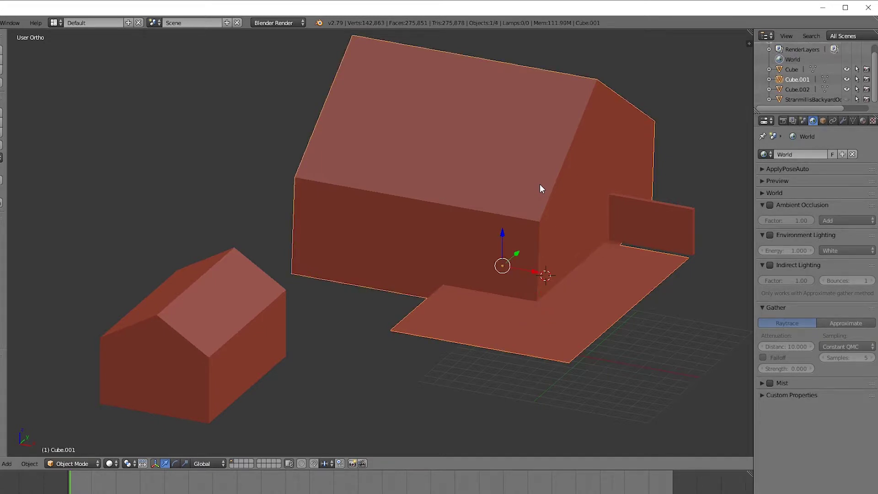
shift+right_click(660, 224)
shift+right_click(659, 224)
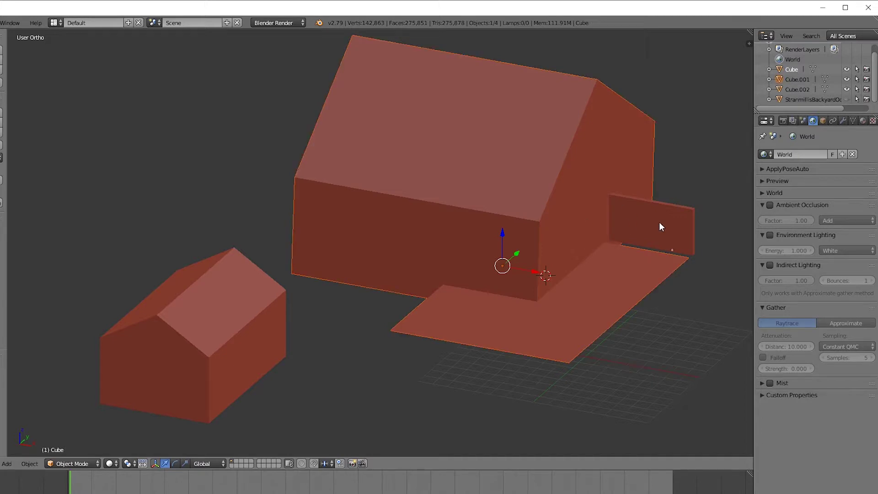
shift+right_click(659, 224)
key(ctrl+j)
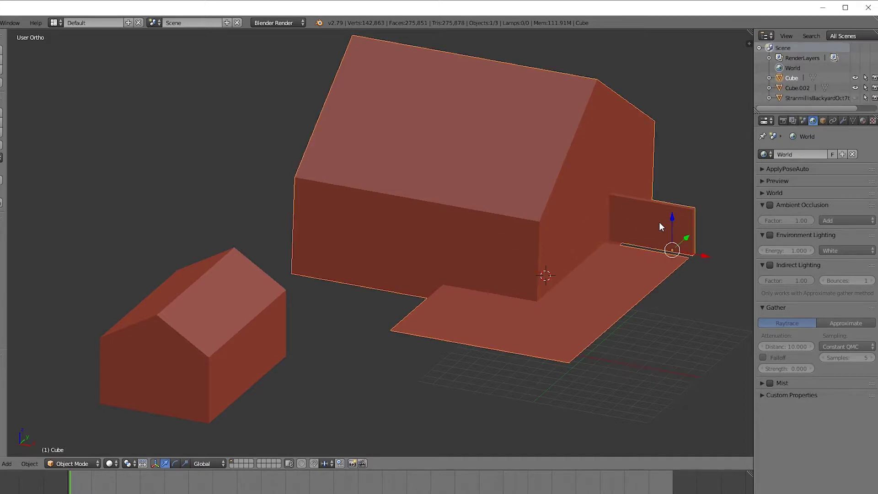
shift+right_click(257, 301)
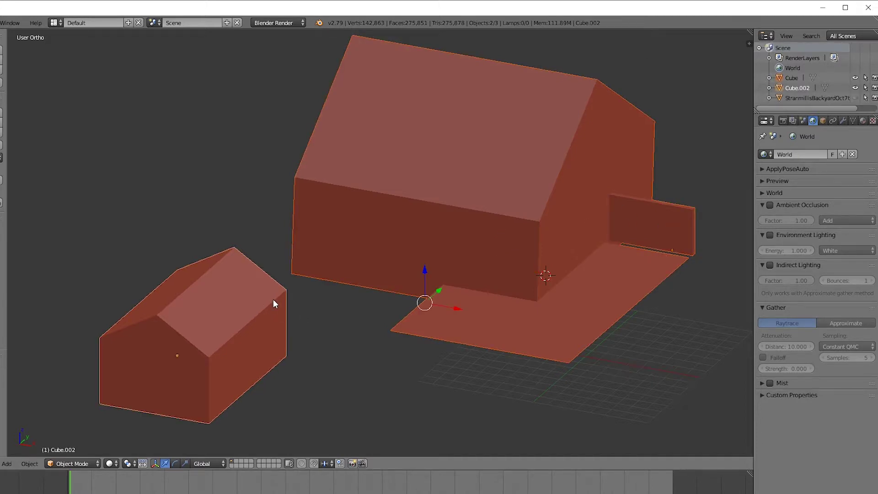
key(ctrl+j)
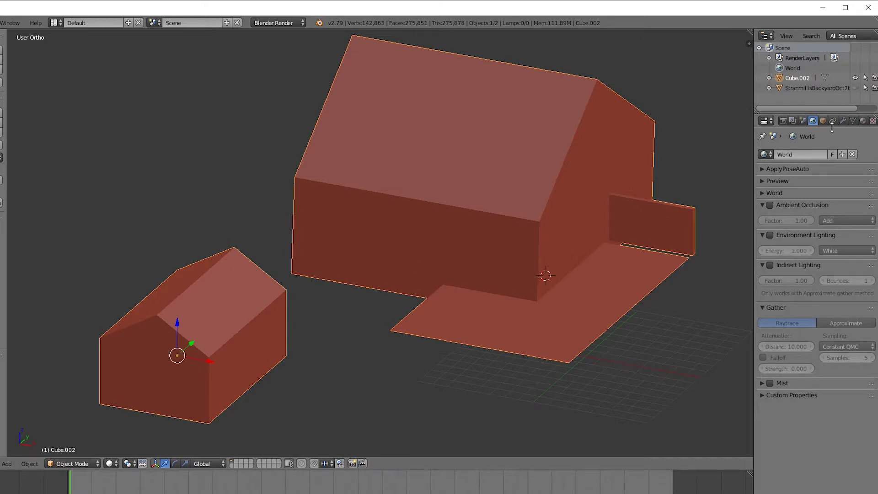
Unhide the backyard scan and join the combined blocks into the scan mesh
click(855, 88)
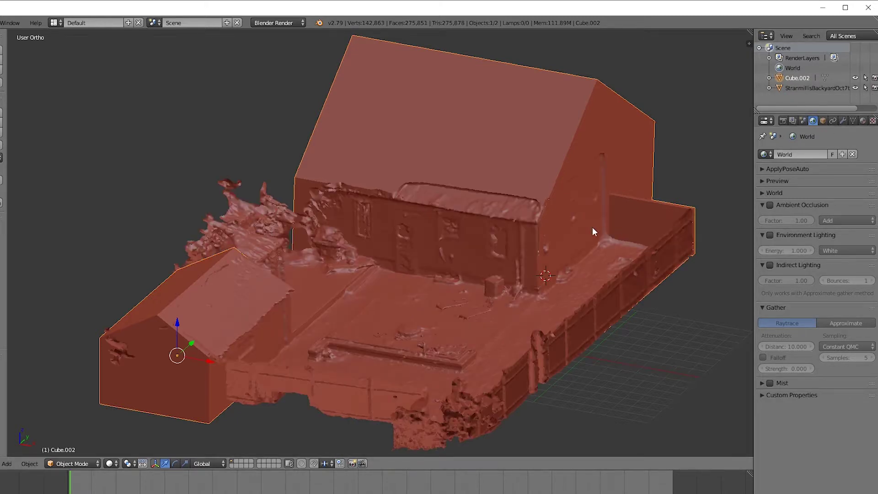
middle_drag(503, 196, 524, 217)
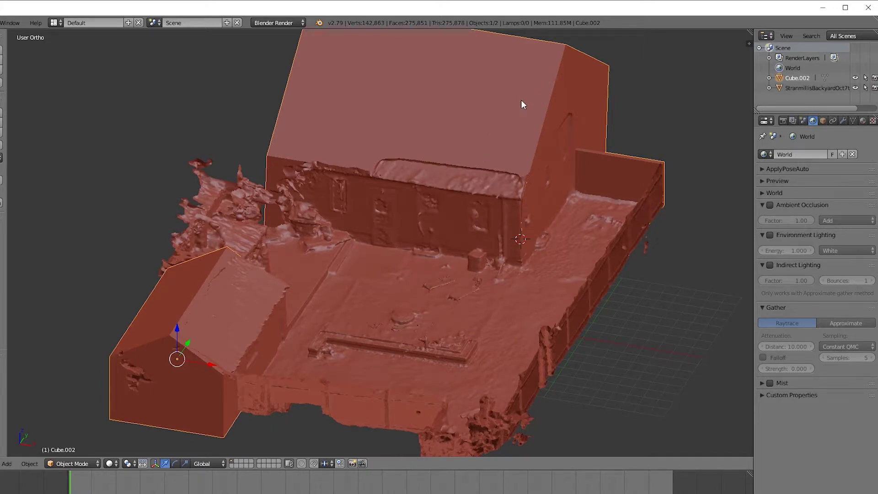
shift+right_click(471, 326)
key(ctrl+j)
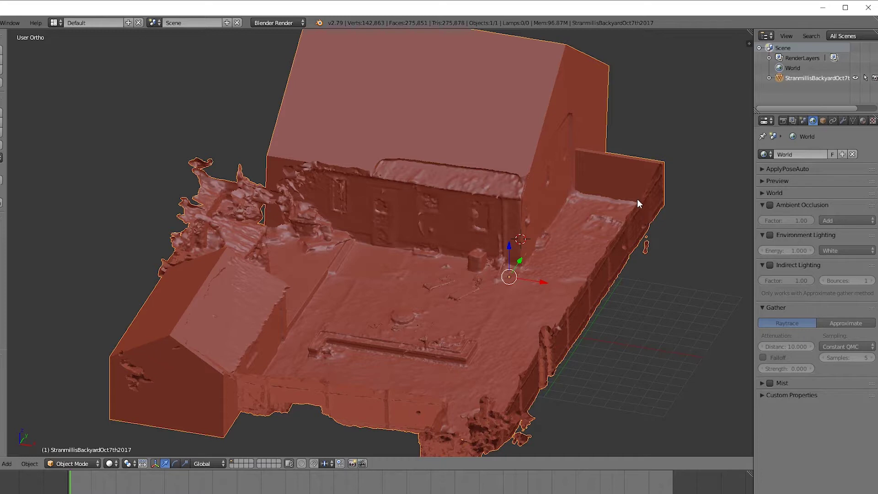
Set the joined backyard mesh's location to 0 on X, Y and Z
key(n)
click(703, 59)
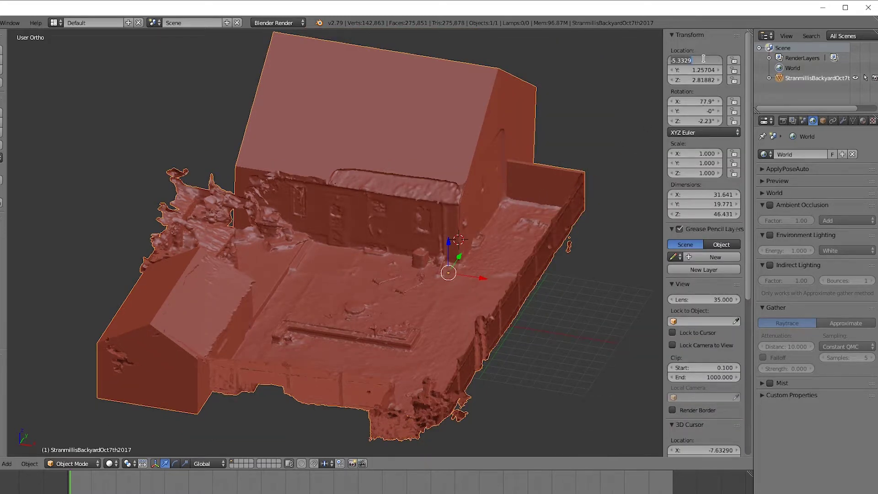
text(0)
key(Tab)
text(0)
key(Return)
text(0)
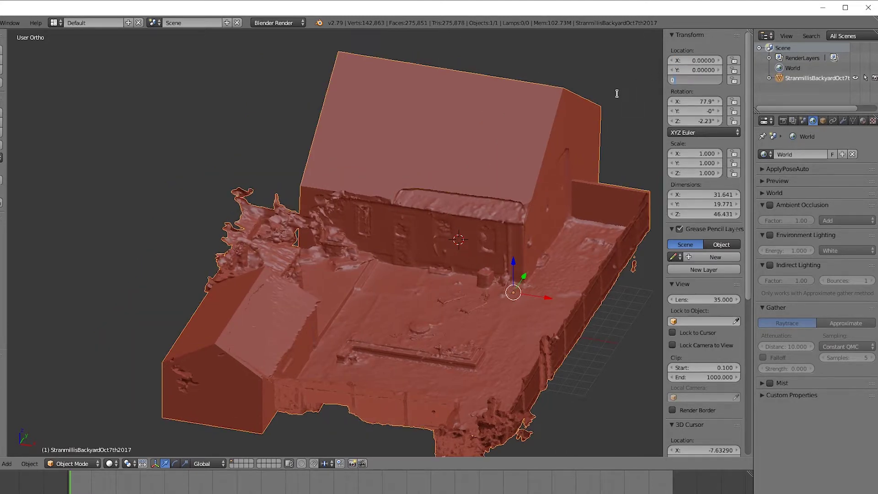
key(Return)
Set the backyard mesh's rotation to 90° on X and 0° on Z, and deselect it
click(701, 101)
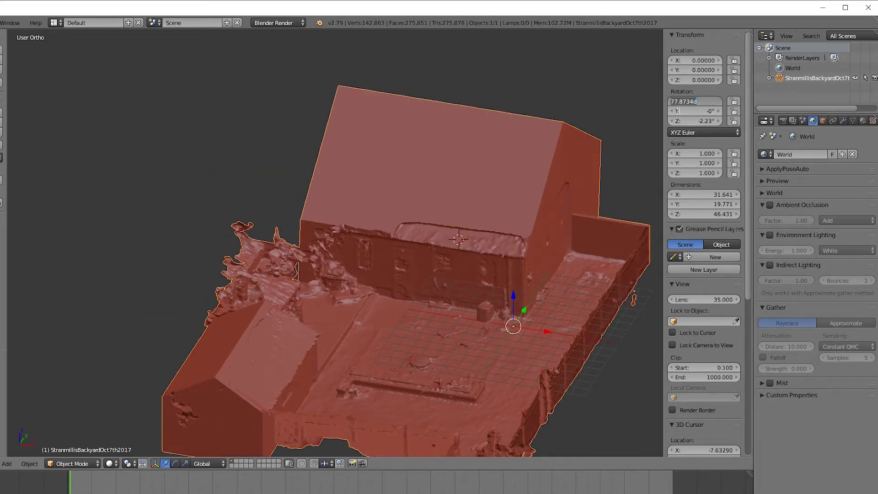
text(90)
key(Return)
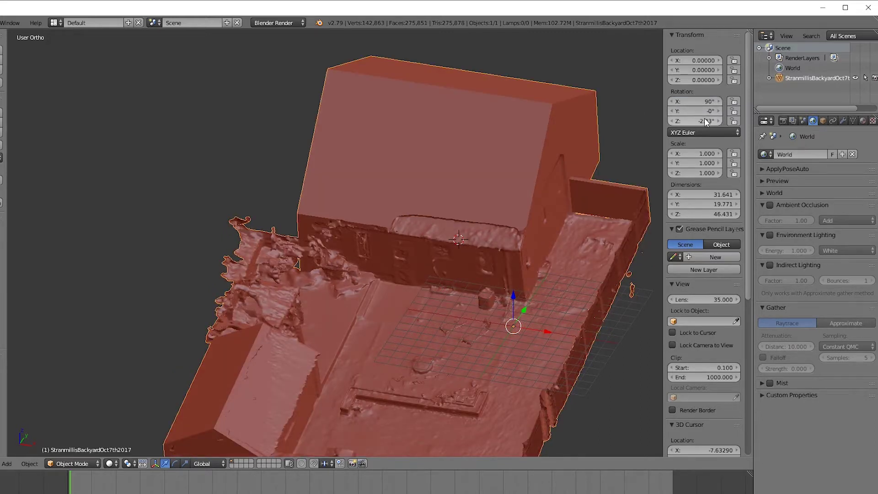
click(706, 120)
text(0)
key(Return)
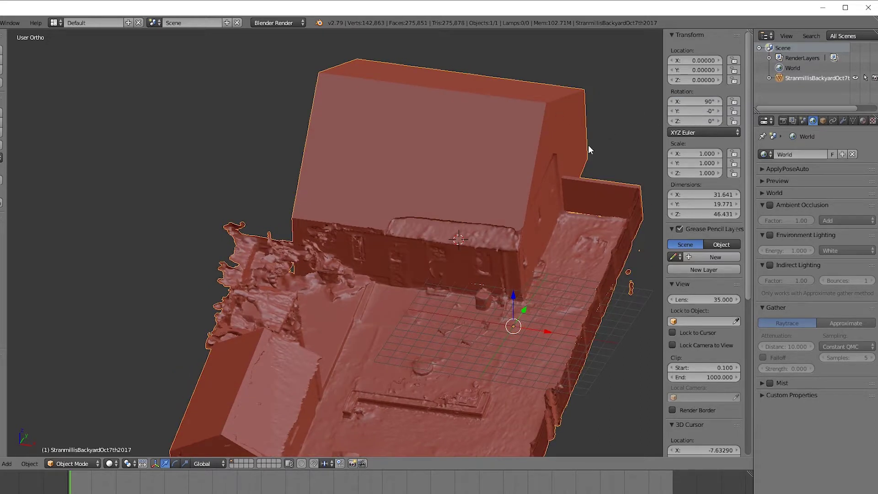
key(a)
middle_drag(589, 149, 528, 166)
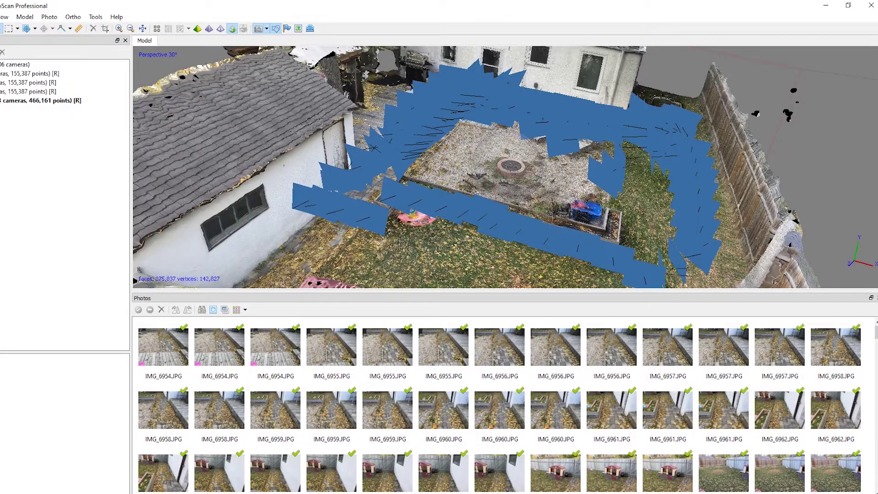
Switch to PhotoScan and import the edited mesh in Local Coordinates (m) with a shift of 0, 0, 0
key(alt+f)
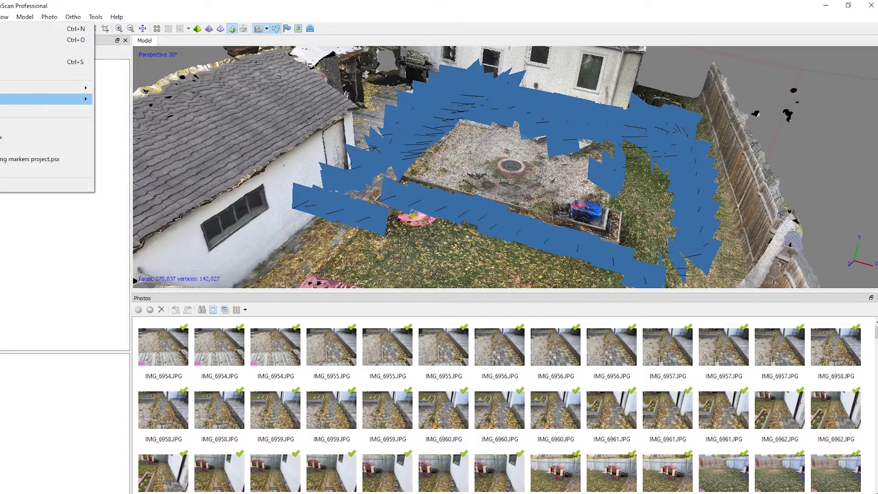
mouse_move(55, 97)
click(126, 156)
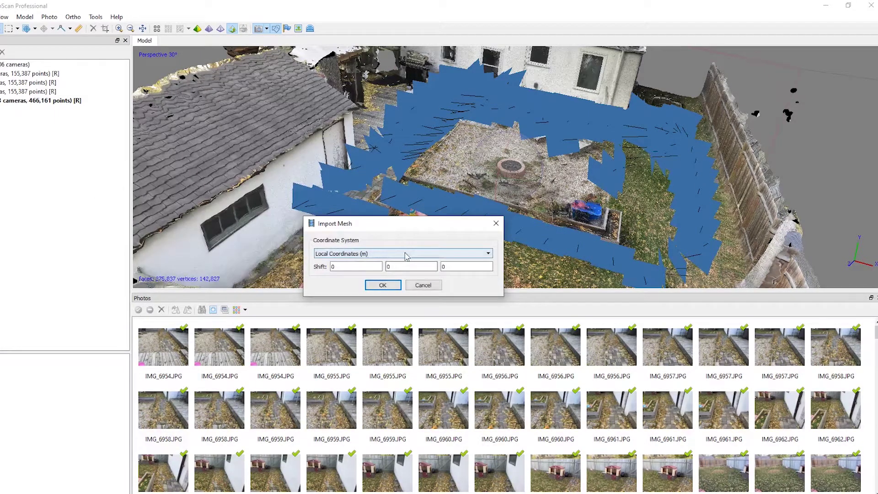
drag(395, 223, 454, 176)
click(443, 237)
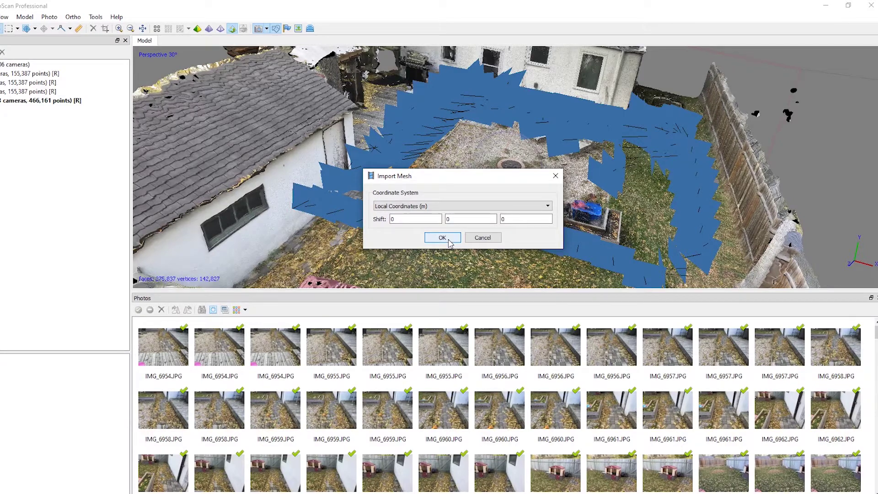
drag(444, 242, 514, 174)
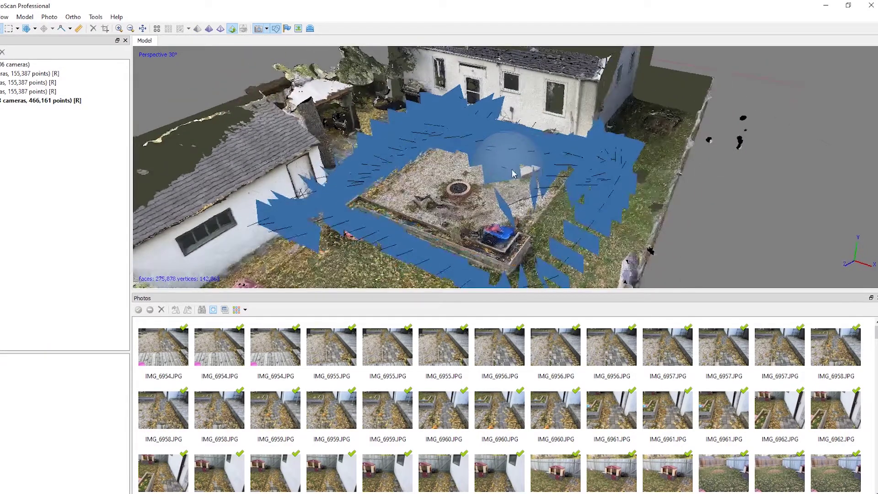
Build the texture with Generic mapping, Mosaic blending, size 4096, count 2 and hole filling enabled
click(4, 17)
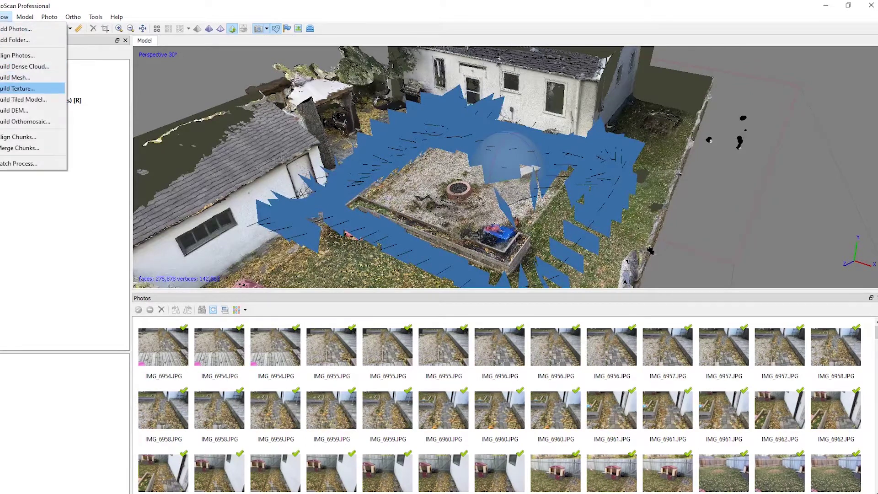
click(17, 89)
click(477, 228)
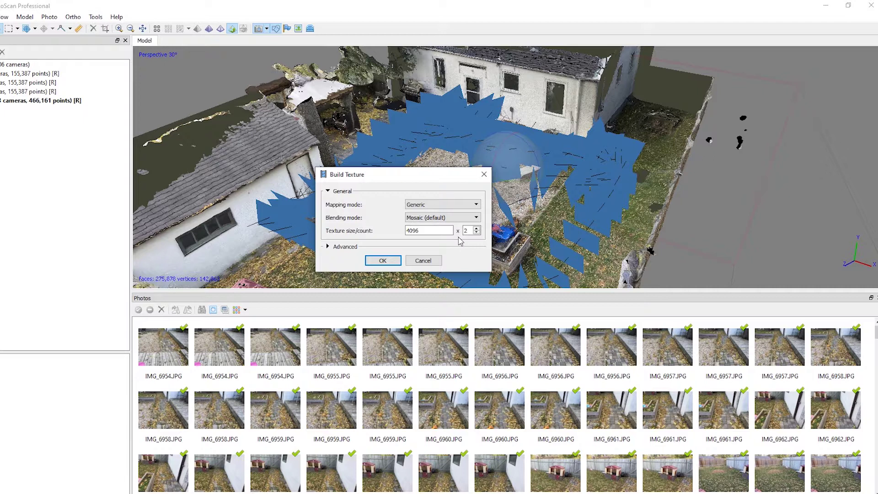
click(477, 229)
click(348, 248)
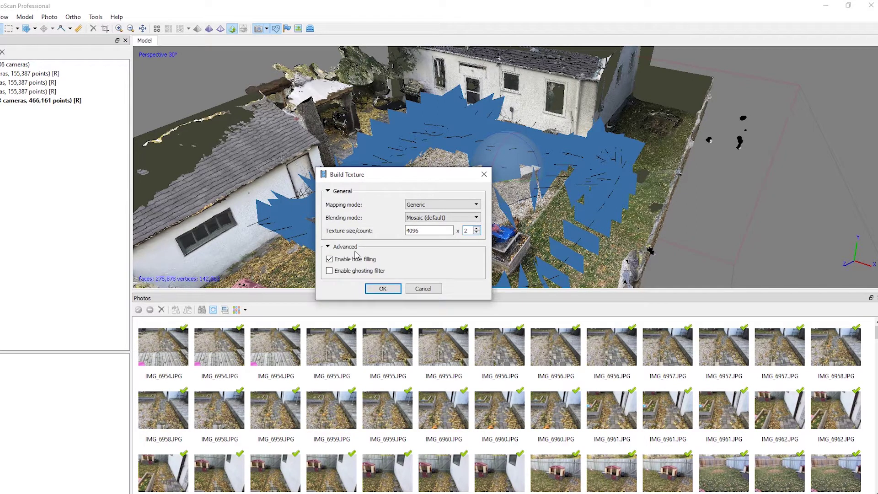
click(380, 288)
Inspect the new texture on the house's side wall, the side yard and the added back wall
drag(410, 223, 571, 228)
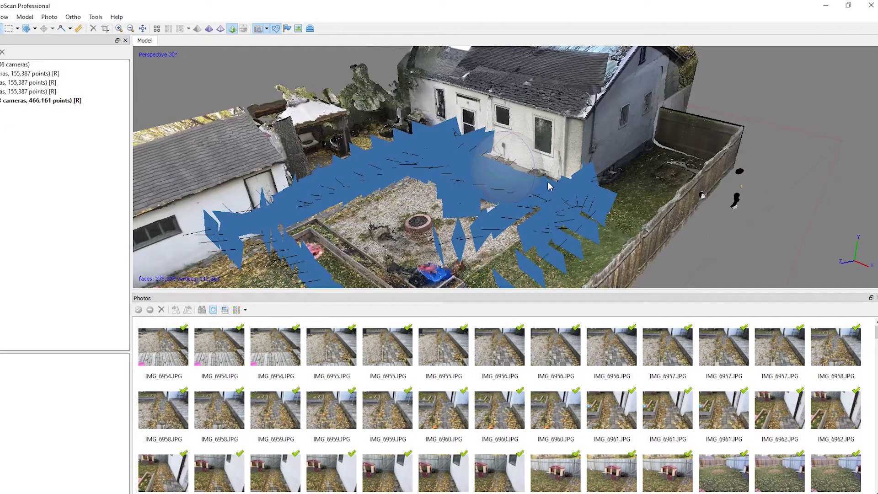
drag(542, 181, 447, 174)
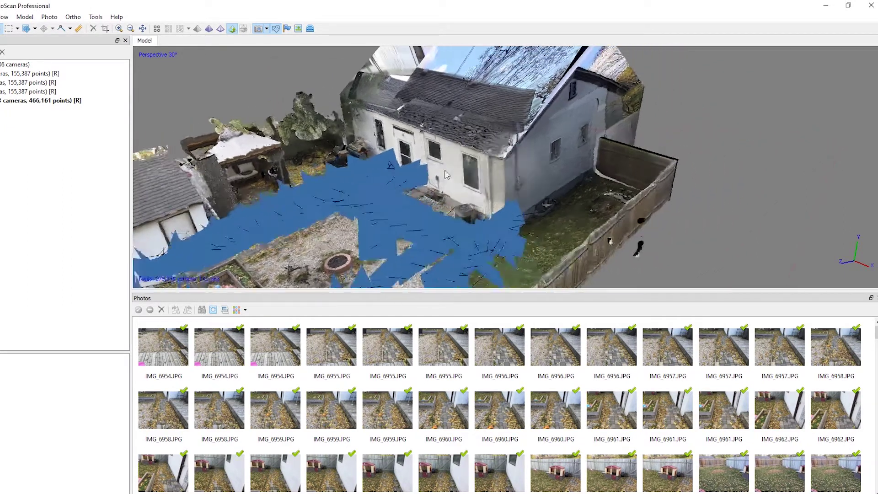
scroll(522, 173, up, 5)
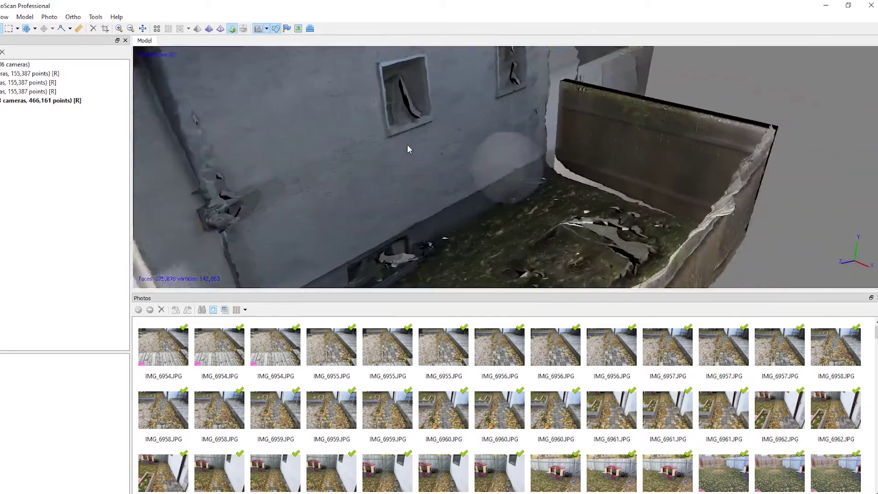
drag(407, 149, 524, 172)
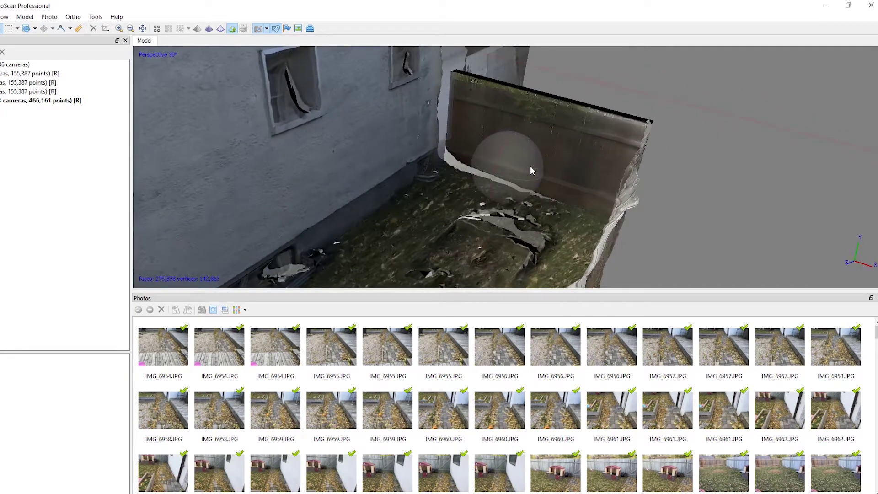
scroll(522, 170, down, 3)
middle_drag(468, 159, 622, 231)
scroll(500, 176, down, 5)
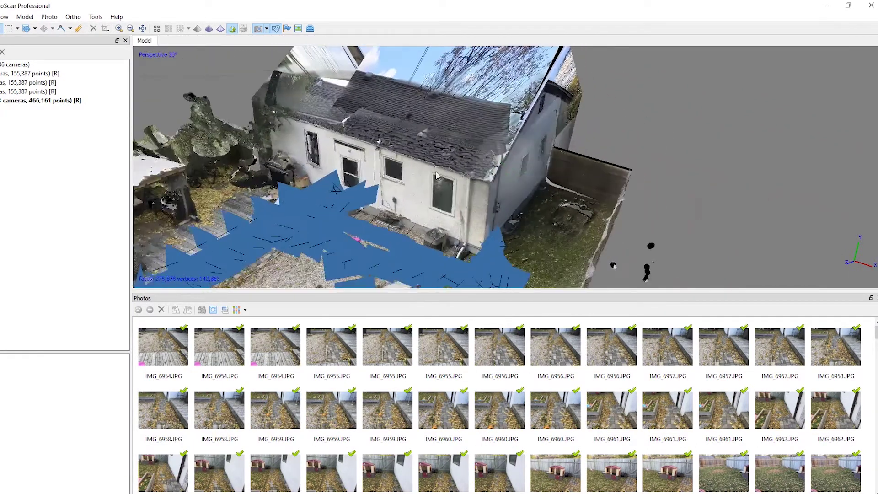
Examine the textured house roof and gable, the shed and the yard from several angles
right_drag(436, 172, 538, 162)
drag(517, 153, 506, 140)
drag(612, 116, 525, 157)
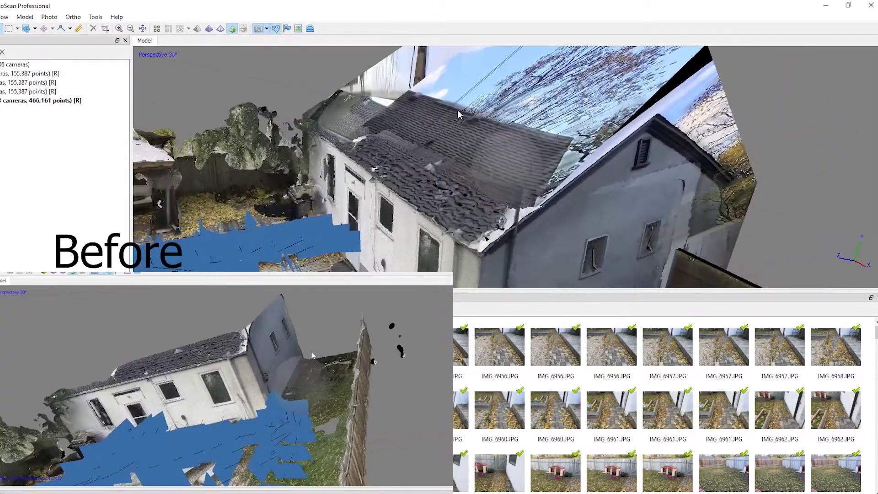
drag(525, 122, 503, 157)
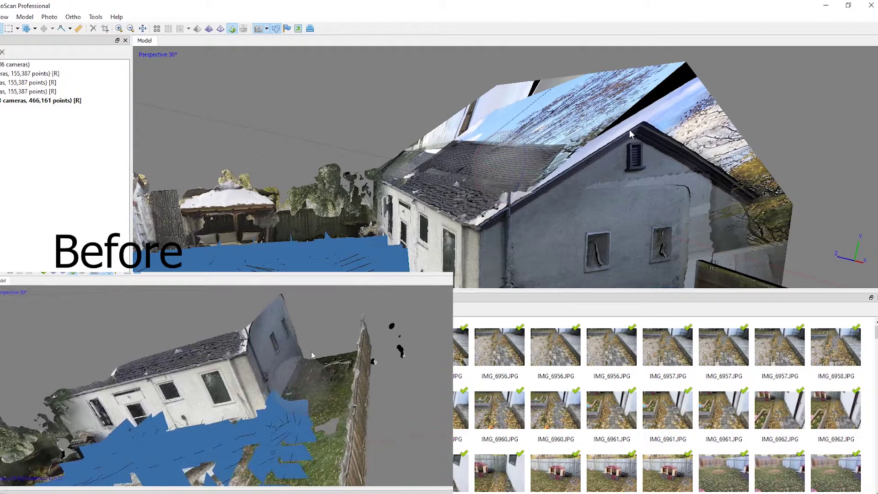
drag(631, 134, 441, 122)
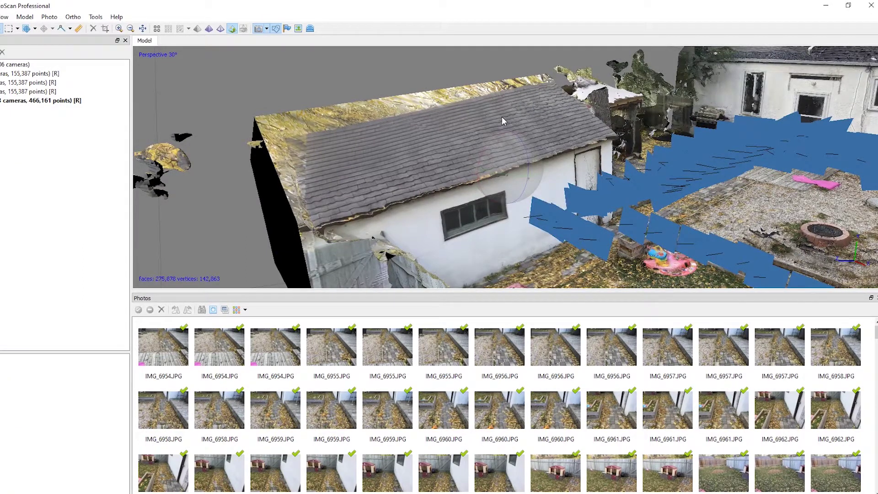
drag(519, 187, 524, 158)
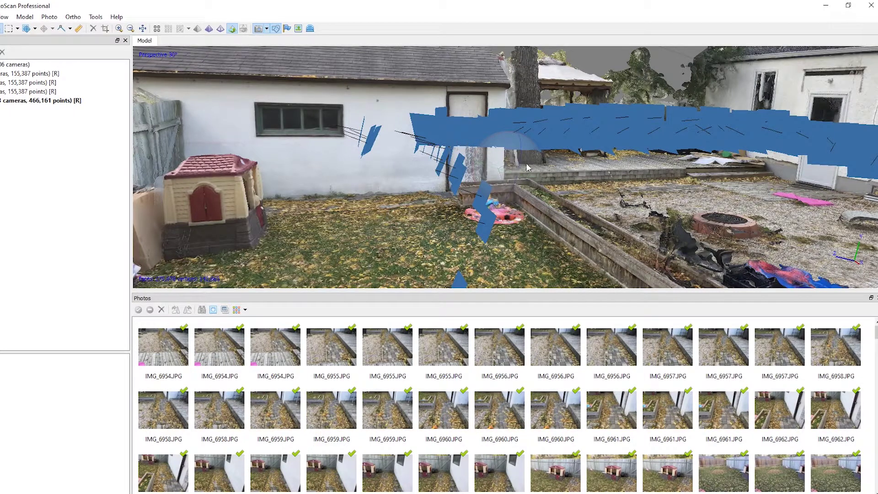
drag(499, 170, 567, 138)
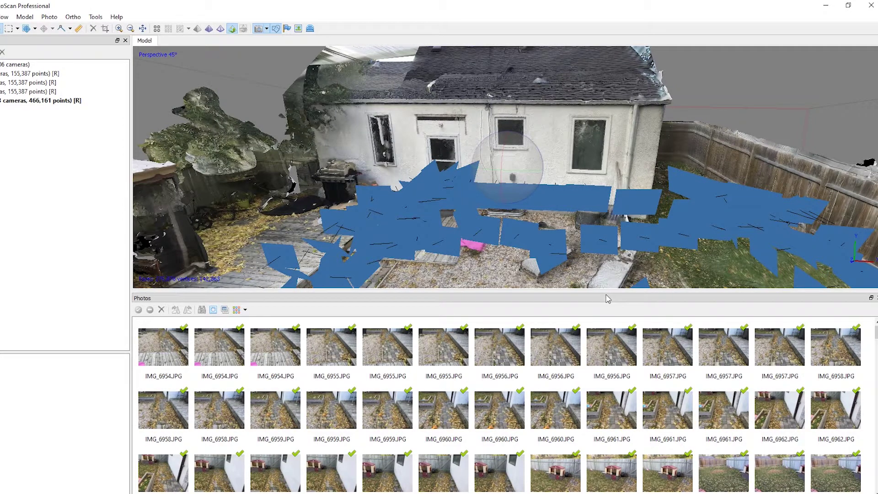
drag(554, 192, 514, 183)
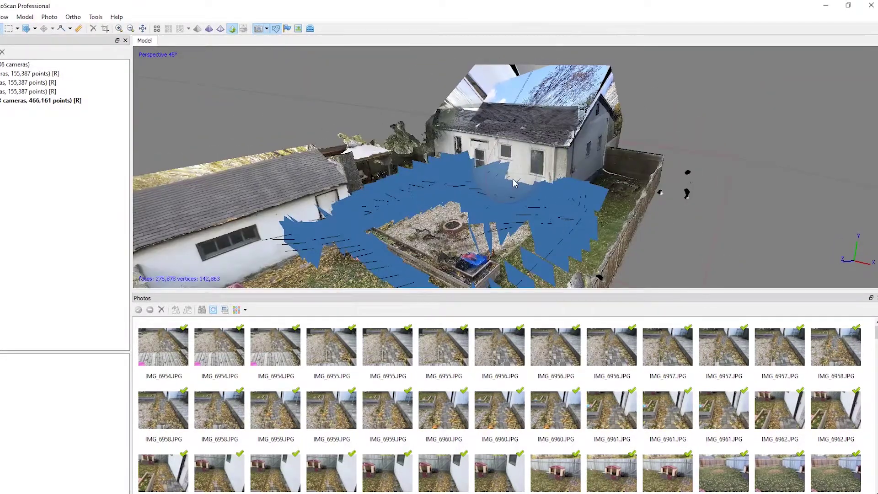